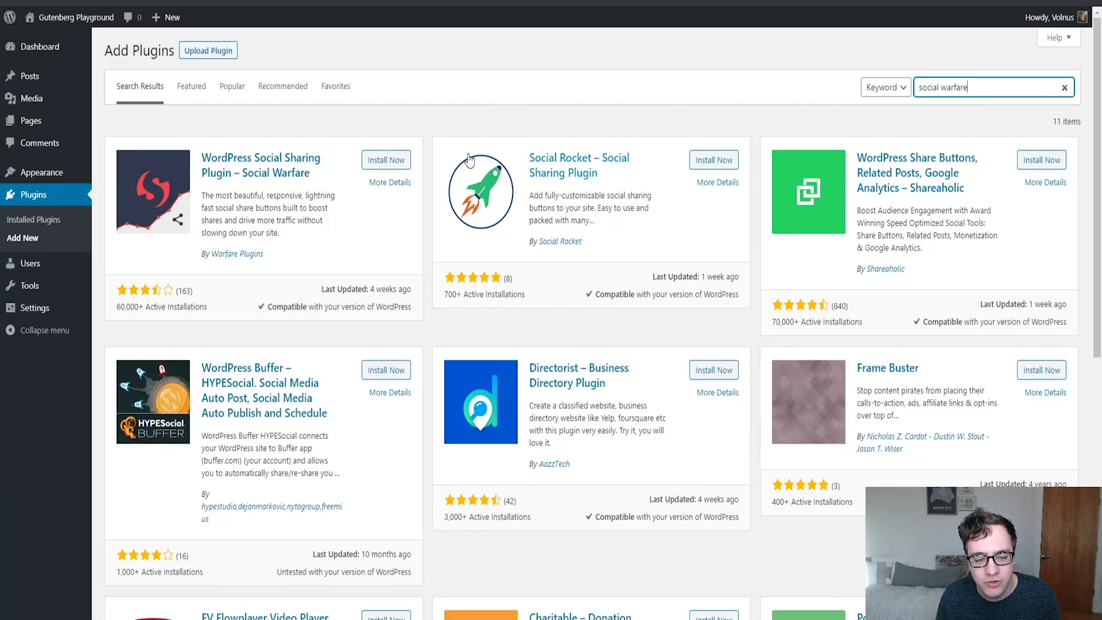
Install and activate the WordPress Social Sharing Plugin – Social Warfare and open its settings.
{"action": "left_click", "coordinate": [399, 160]}
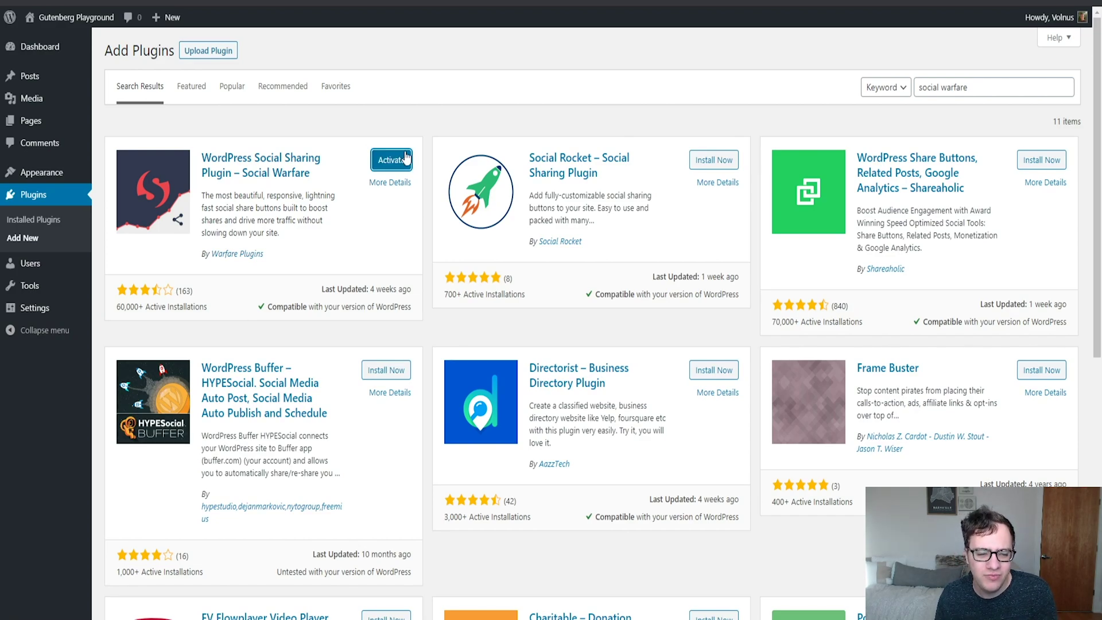
{"action": "left_click", "coordinate": [392, 164]}
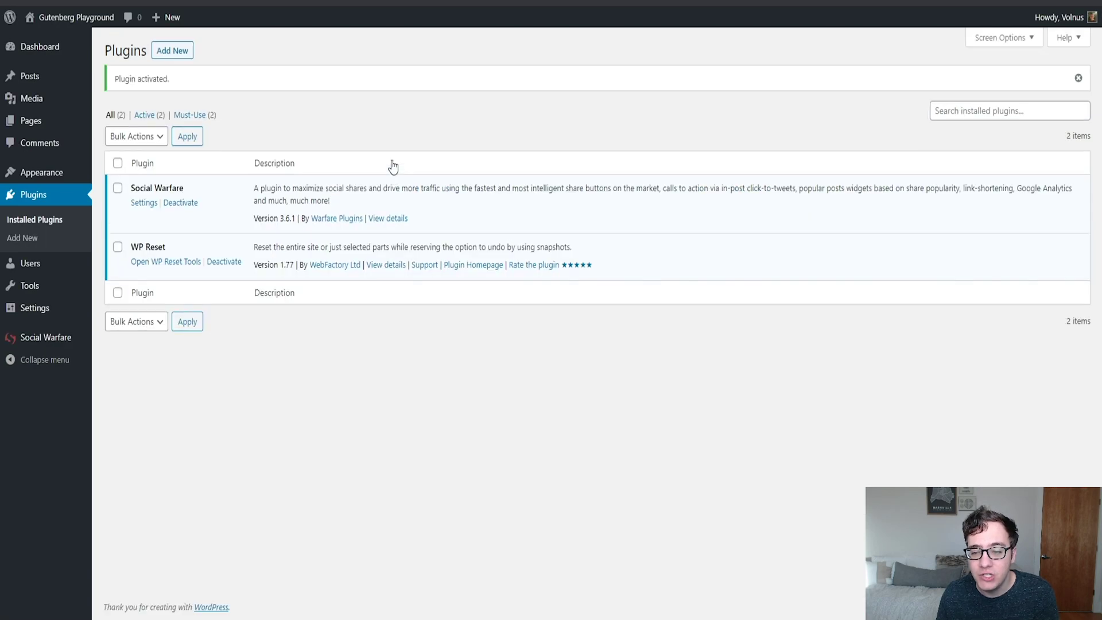
{"action": "left_click", "coordinate": [138, 204]}
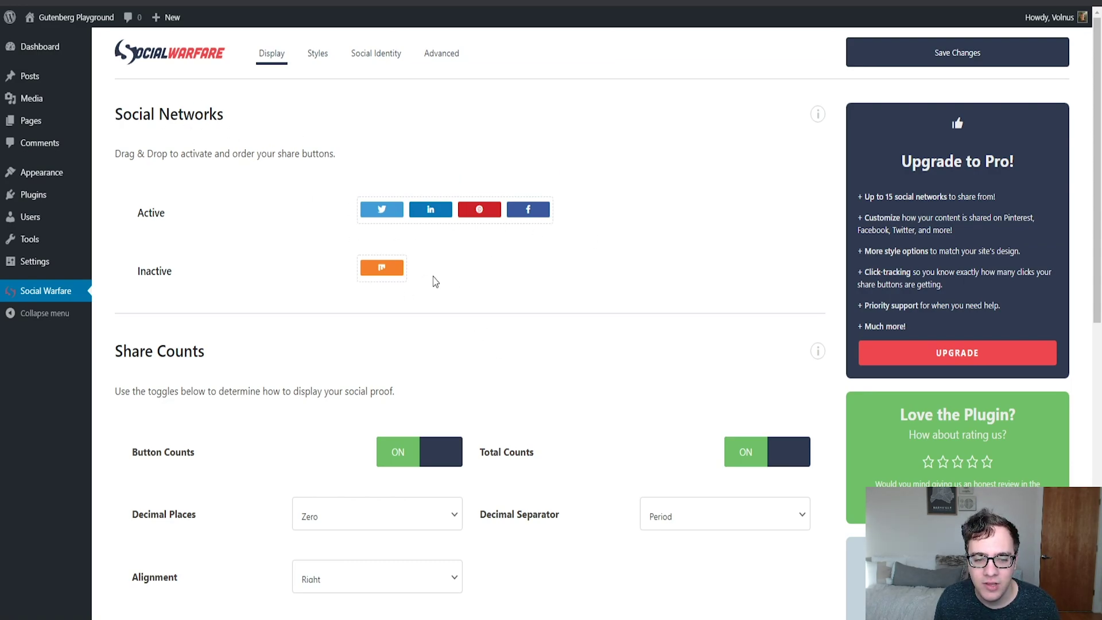
Order the active share buttons as Facebook, Twitter, Pinterest, LinkedIn, add the inactive orange network at the end, and save the changes.
{"action": "left_click_drag", "start_coordinate": [525, 220], "coordinate": [376, 213]}
{"action": "left_click_drag", "start_coordinate": [531, 224], "coordinate": [477, 213]}
{"action": "mouse_move", "coordinate": [516, 213]}
{"action": "left_mouse_down"}
{"action": "mouse_move", "coordinate": [539, 214]}
{"action": "mouse_move", "coordinate": [527, 211]}
{"action": "left_mouse_up"}
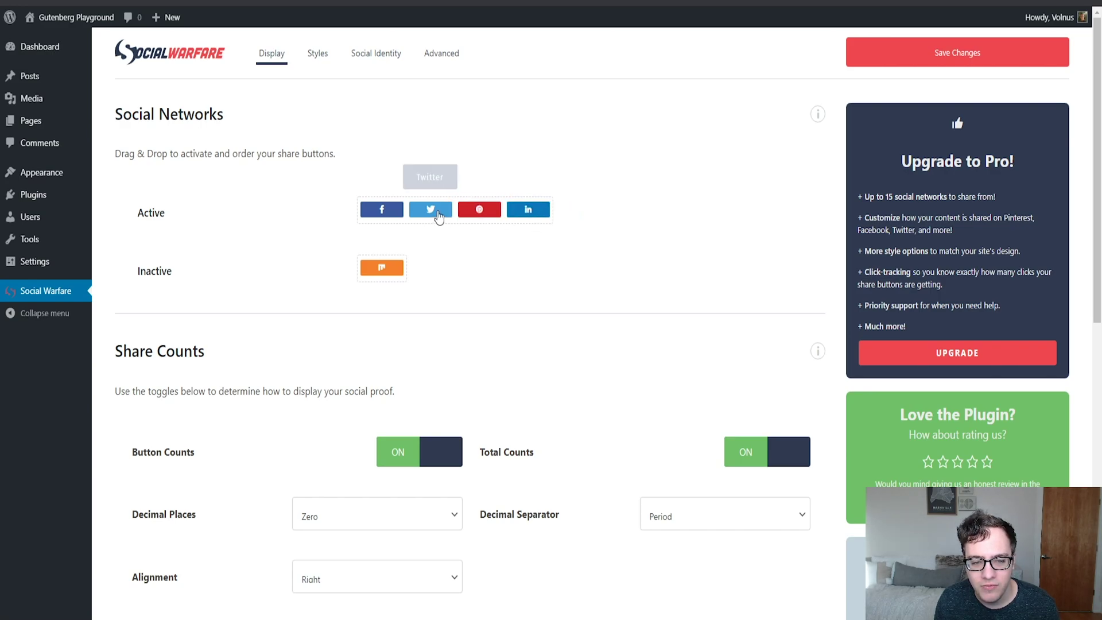
{"action": "left_click_drag", "start_coordinate": [394, 273], "coordinate": [594, 221]}
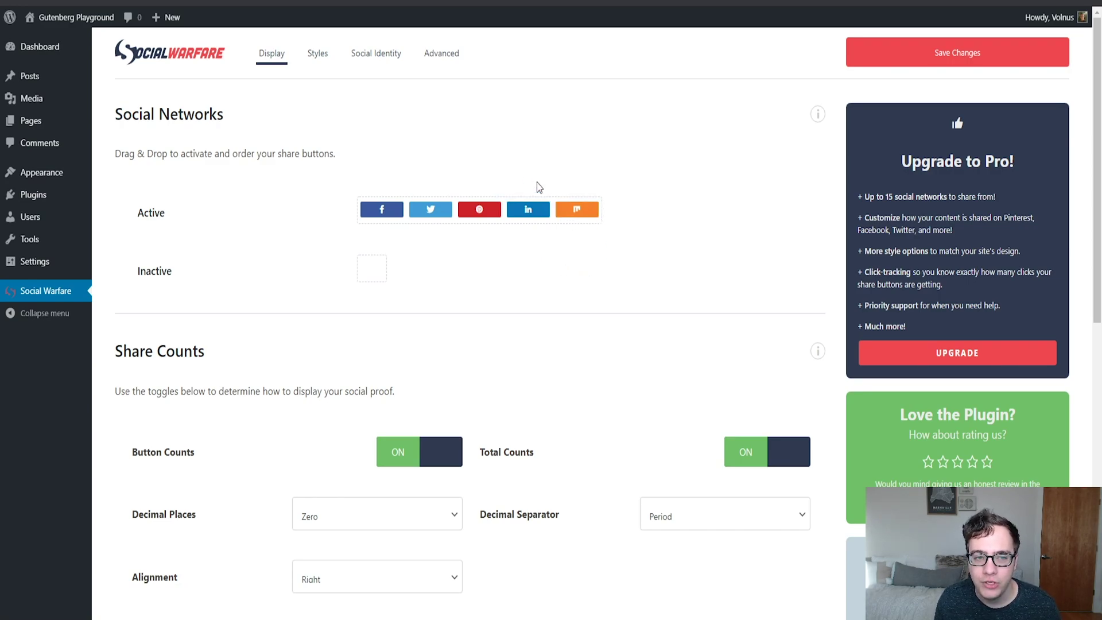
{"action": "left_click", "coordinate": [914, 60]}
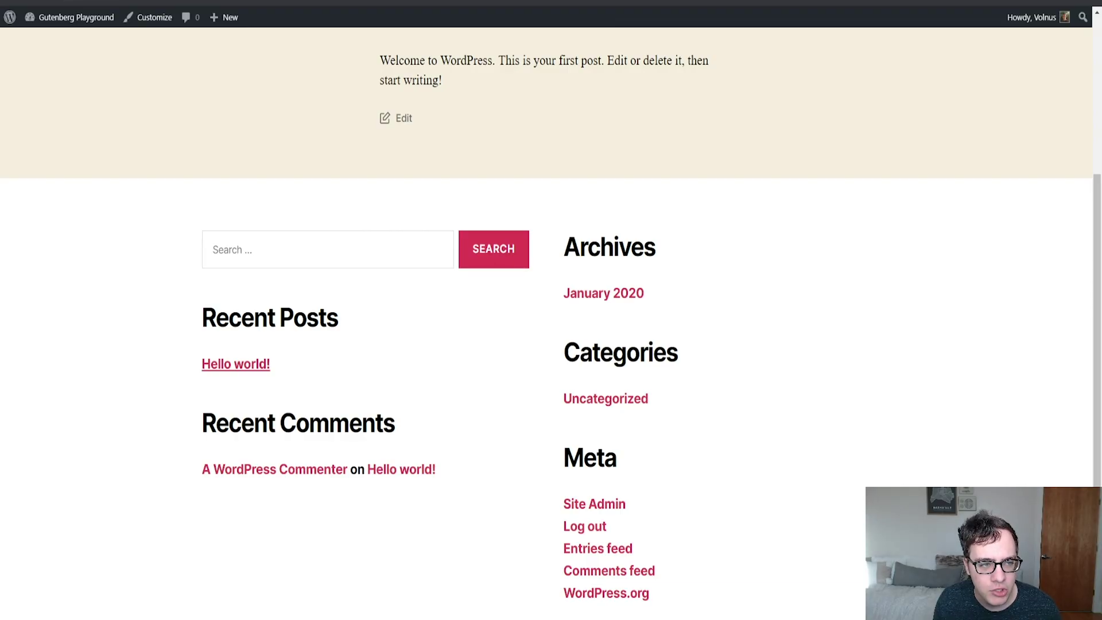
Open the Hello world! post on the live site and examine its share buttons.
{"action": "scroll", "coordinate": [406, 216], "scroll_direction": "down", "scroll_amount": 2}
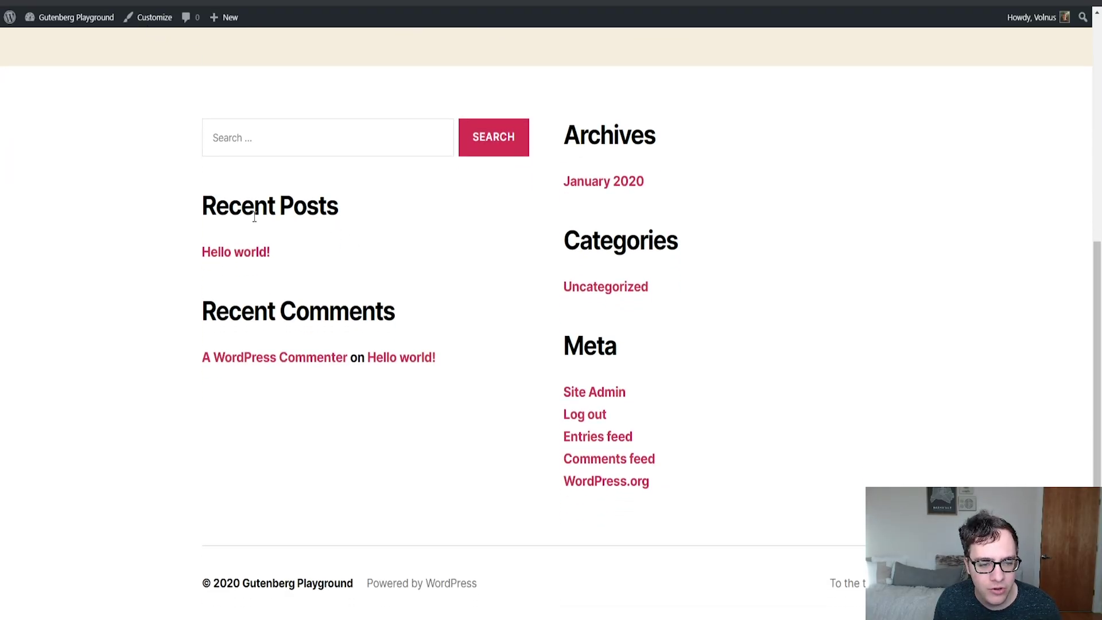
{"action": "left_click", "coordinate": [237, 252]}
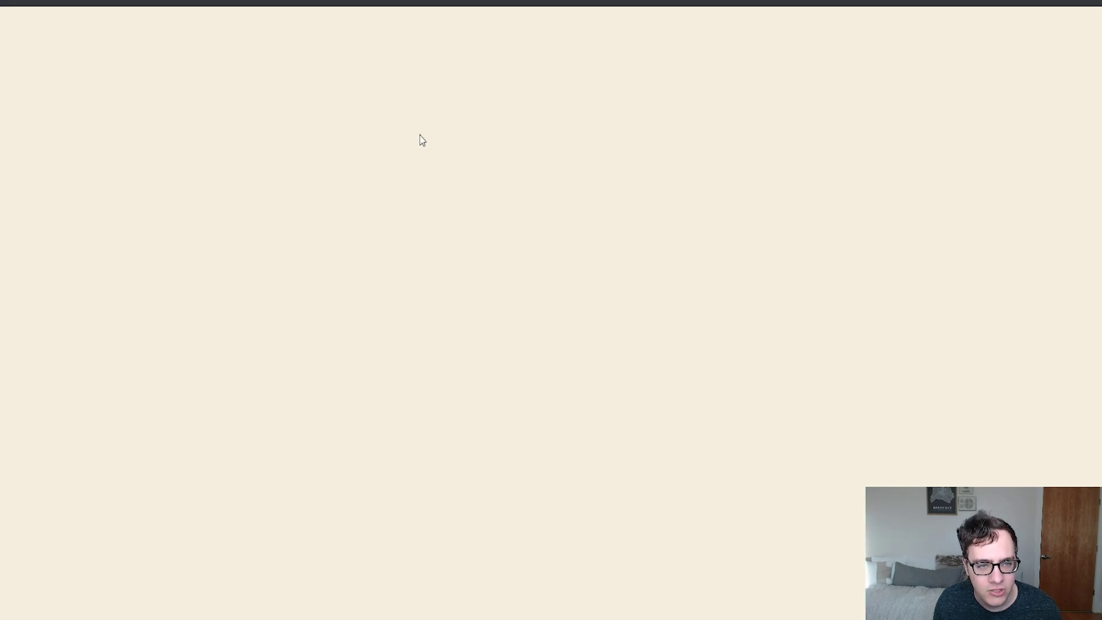
{"action": "scroll", "coordinate": [436, 124], "scroll_direction": "down", "scroll_amount": 5}
{"action": "scroll", "coordinate": [462, 124], "scroll_direction": "up", "scroll_amount": 3}
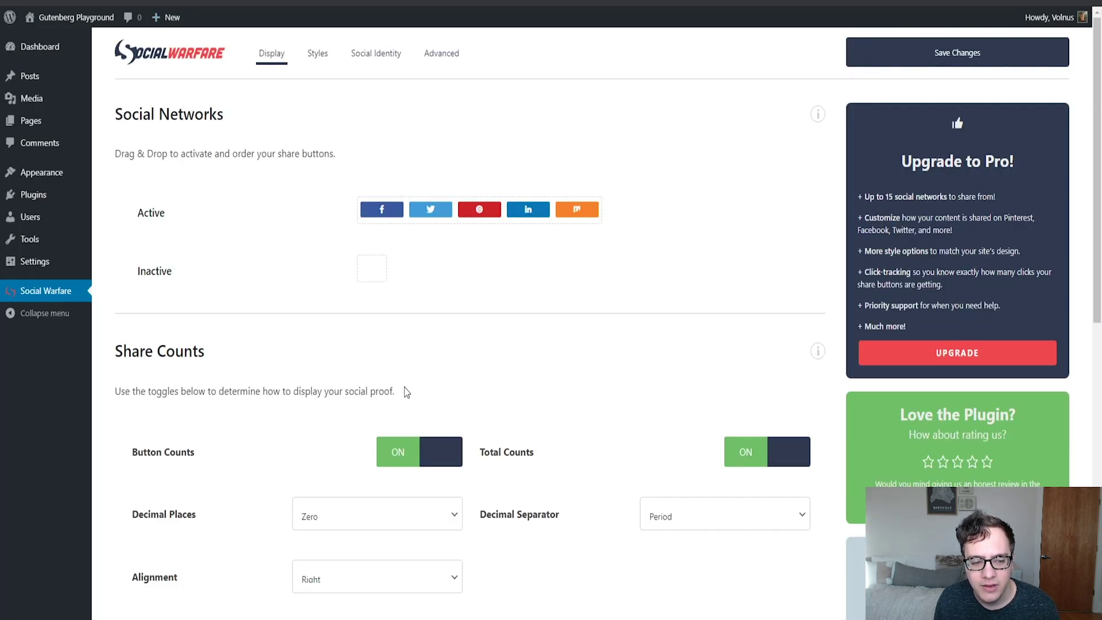
Review the available Decimal Places, Alignment and Decimal Separator options under Share Counts.
{"action": "scroll", "coordinate": [402, 385], "scroll_direction": "down", "scroll_amount": 3}
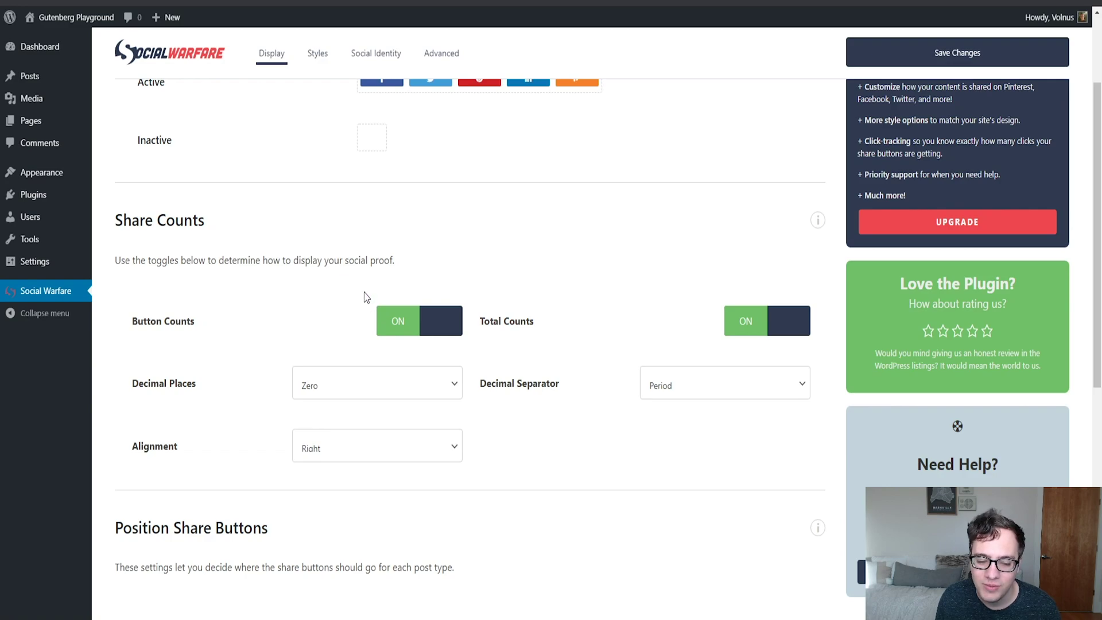
{"action": "scroll", "coordinate": [365, 296], "scroll_direction": "down", "scroll_amount": 3}
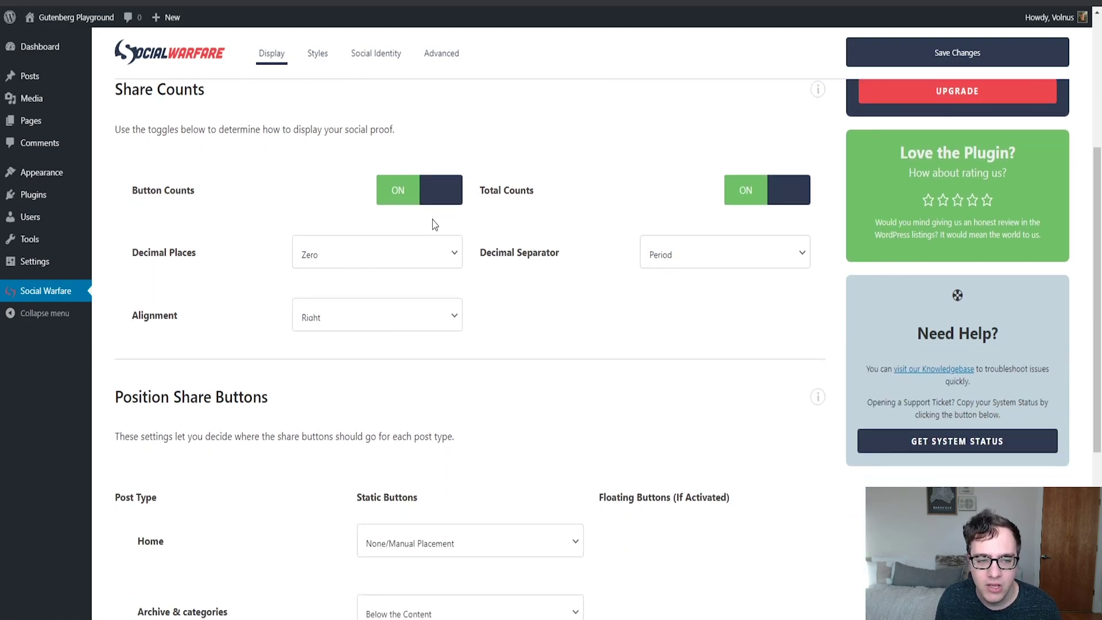
{"action": "left_click", "coordinate": [423, 249]}
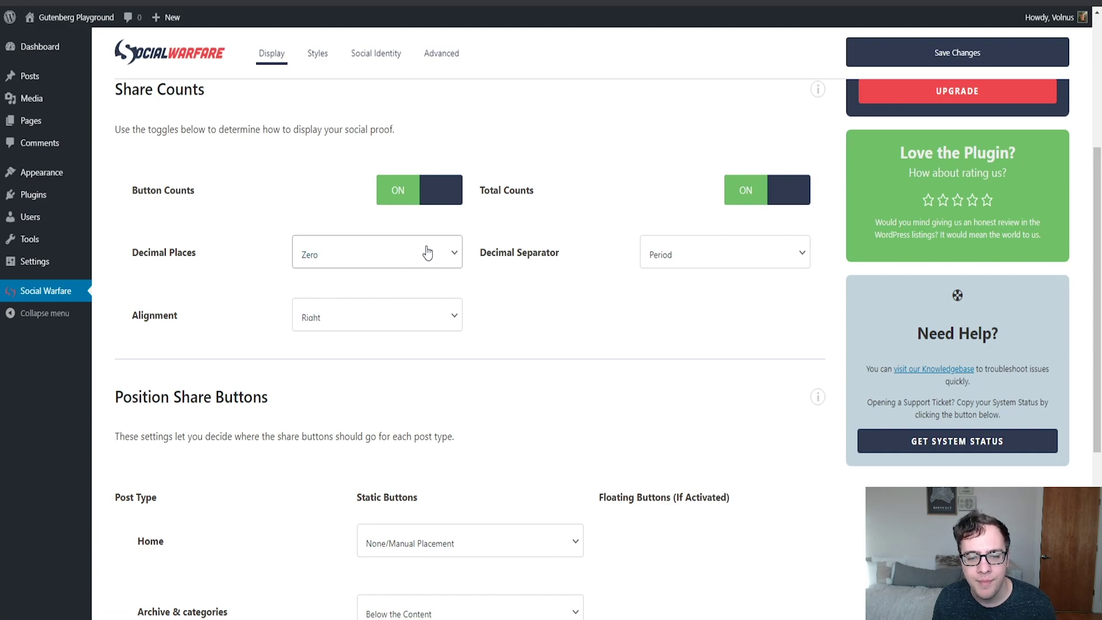
{"action": "left_click", "coordinate": [632, 313]}
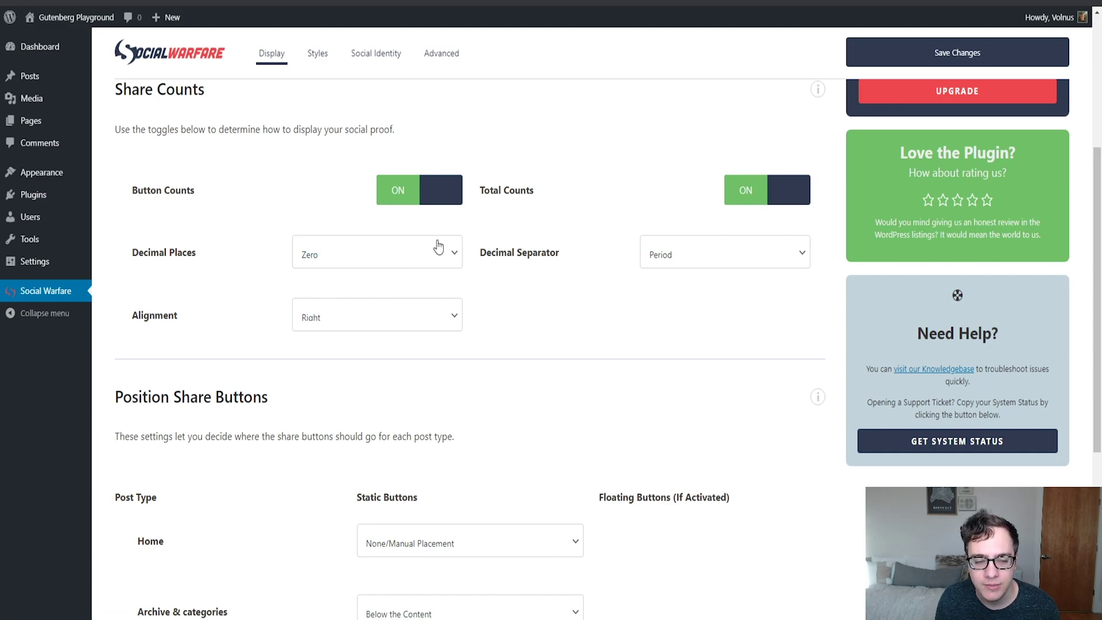
{"action": "left_click", "coordinate": [401, 310]}
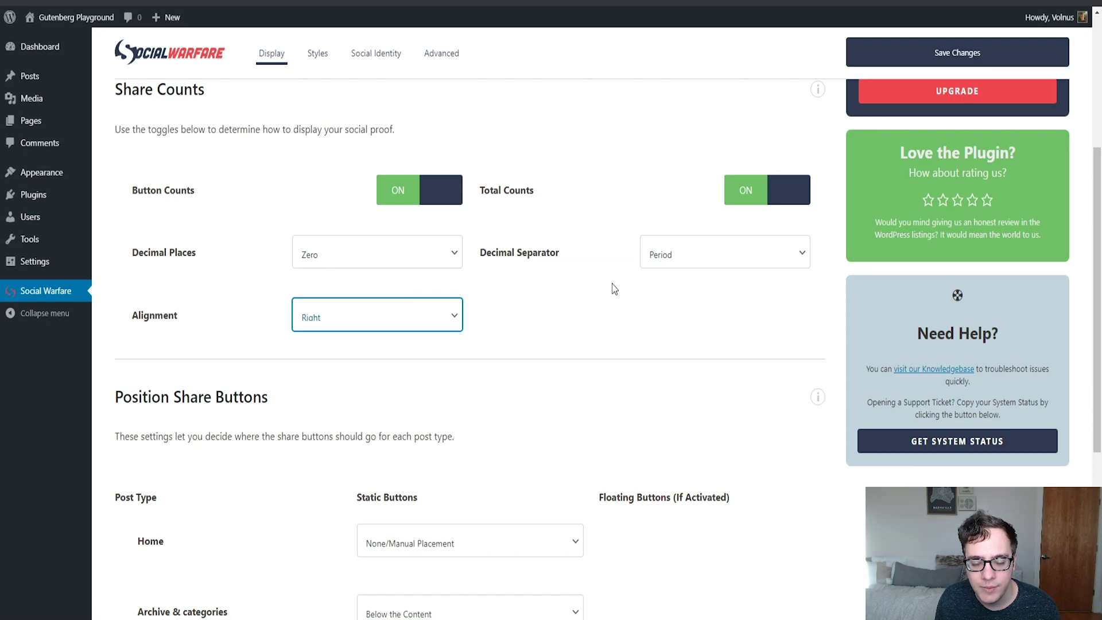
{"action": "left_click", "coordinate": [608, 318]}
{"action": "left_click", "coordinate": [684, 256]}
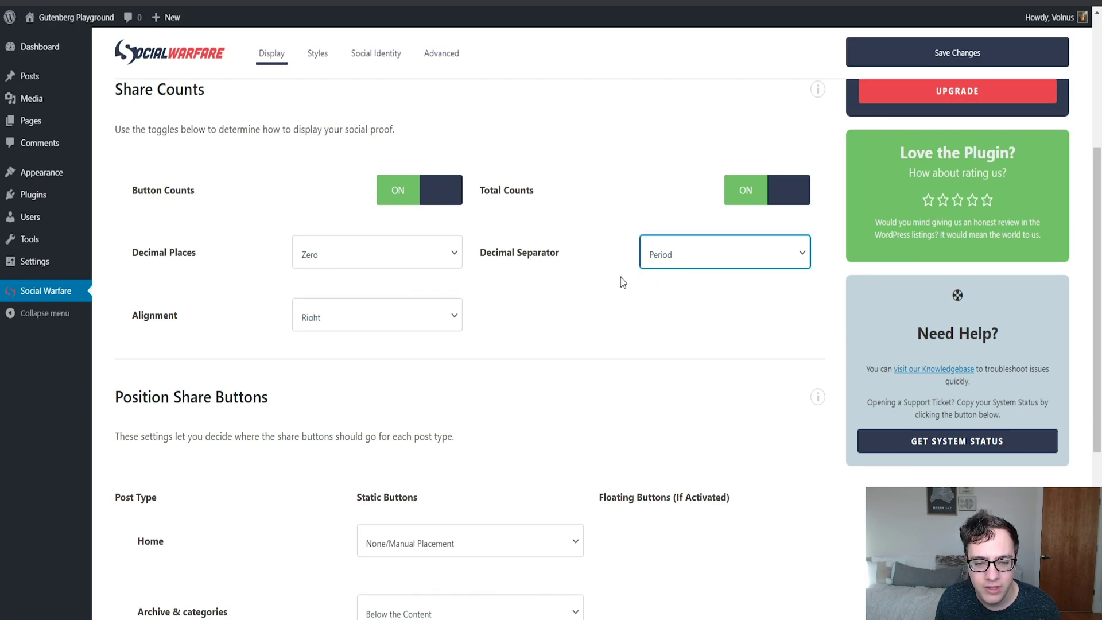
{"action": "left_click", "coordinate": [554, 301]}
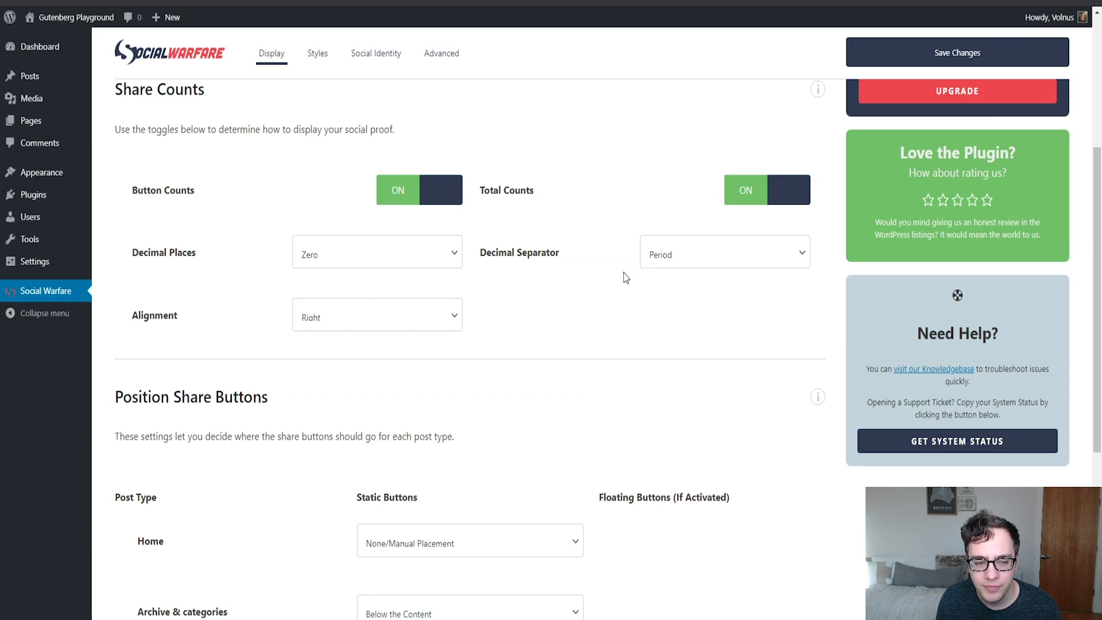
Turn off Button Counts and Total Counts for the share buttons.
{"action": "left_click", "coordinate": [433, 198]}
{"action": "left_click", "coordinate": [769, 188]}
{"action": "scroll", "coordinate": [633, 171], "scroll_direction": "down", "scroll_amount": 1}
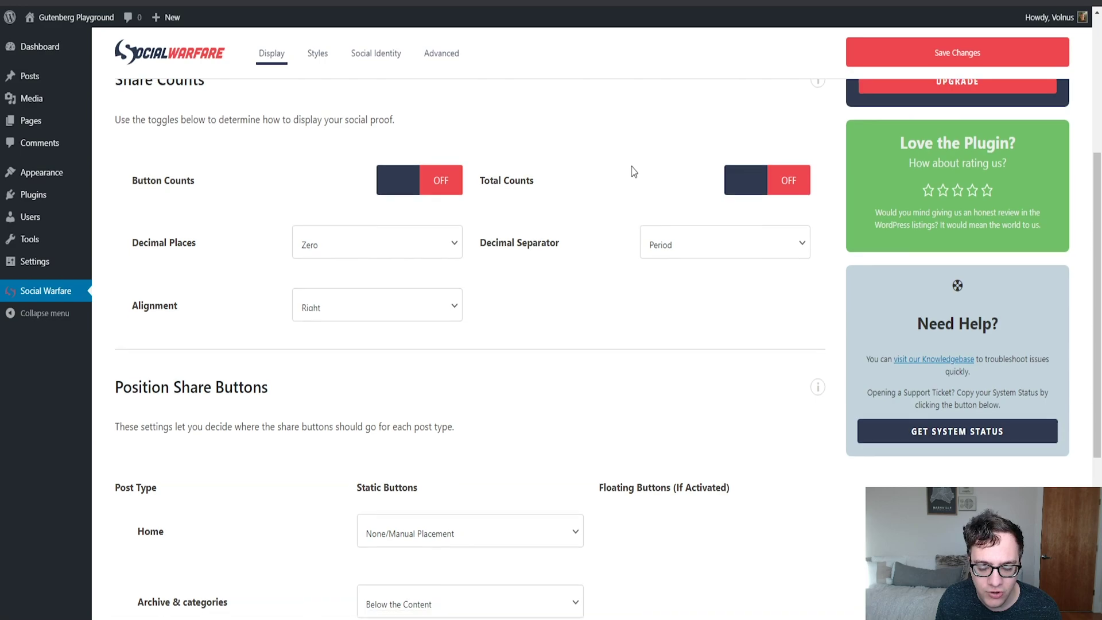
Examine where the static and floating share buttons appear on the Hello world! post.
{"action": "scroll", "coordinate": [634, 172], "scroll_direction": "down", "scroll_amount": 5}
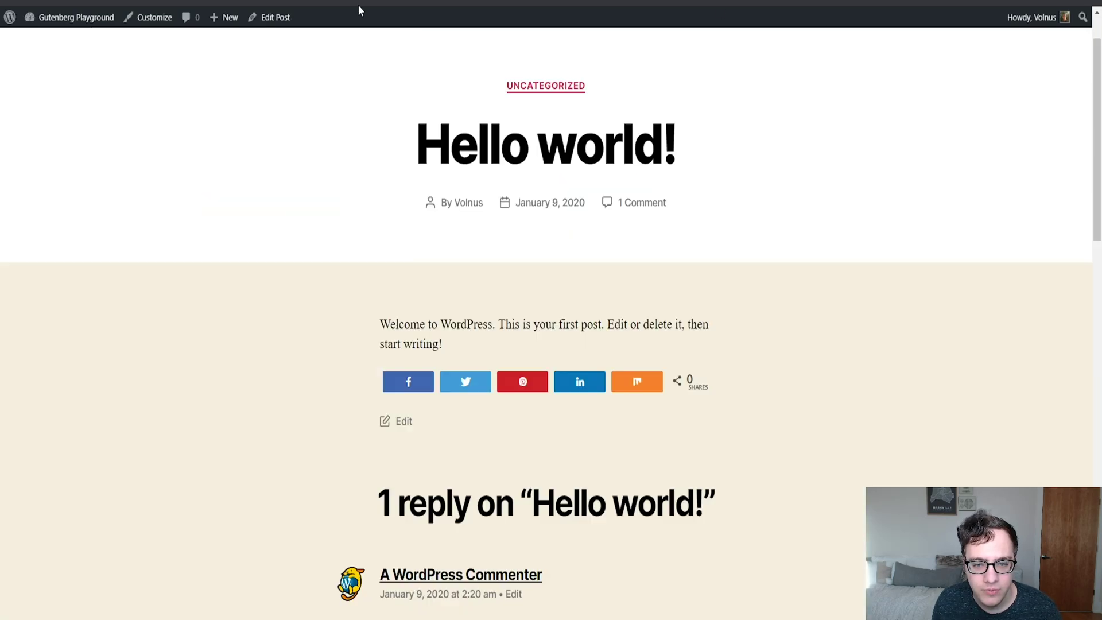
{"action": "scroll", "coordinate": [454, 167], "scroll_direction": "down", "scroll_amount": 10}
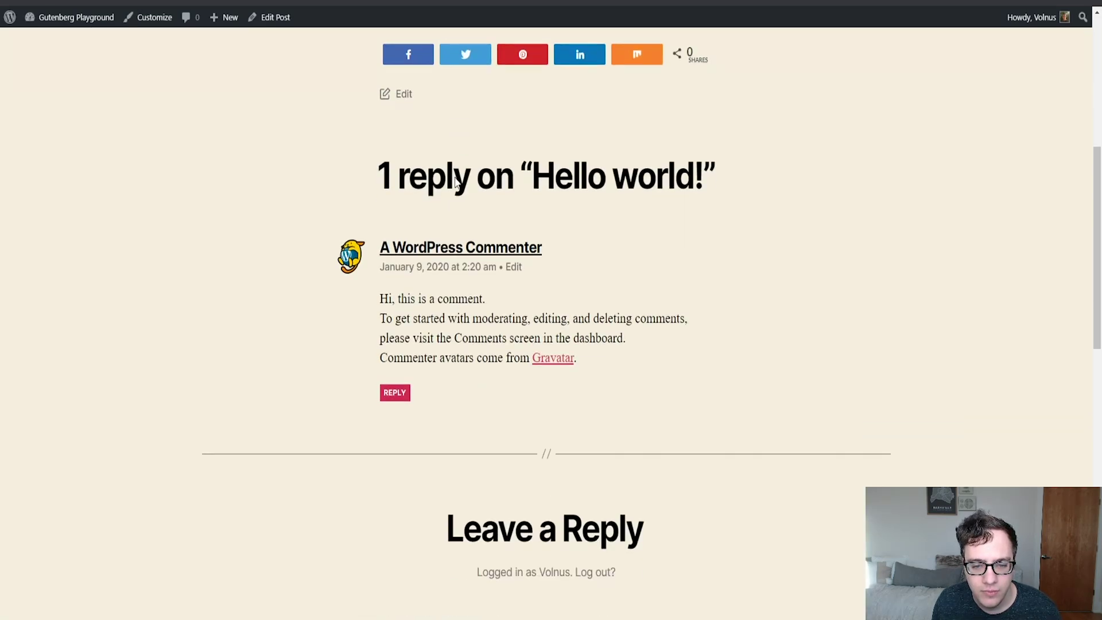
{"action": "scroll", "coordinate": [451, 161], "scroll_direction": "down", "scroll_amount": 3}
{"action": "scroll", "coordinate": [450, 159], "scroll_direction": "up", "scroll_amount": 8}
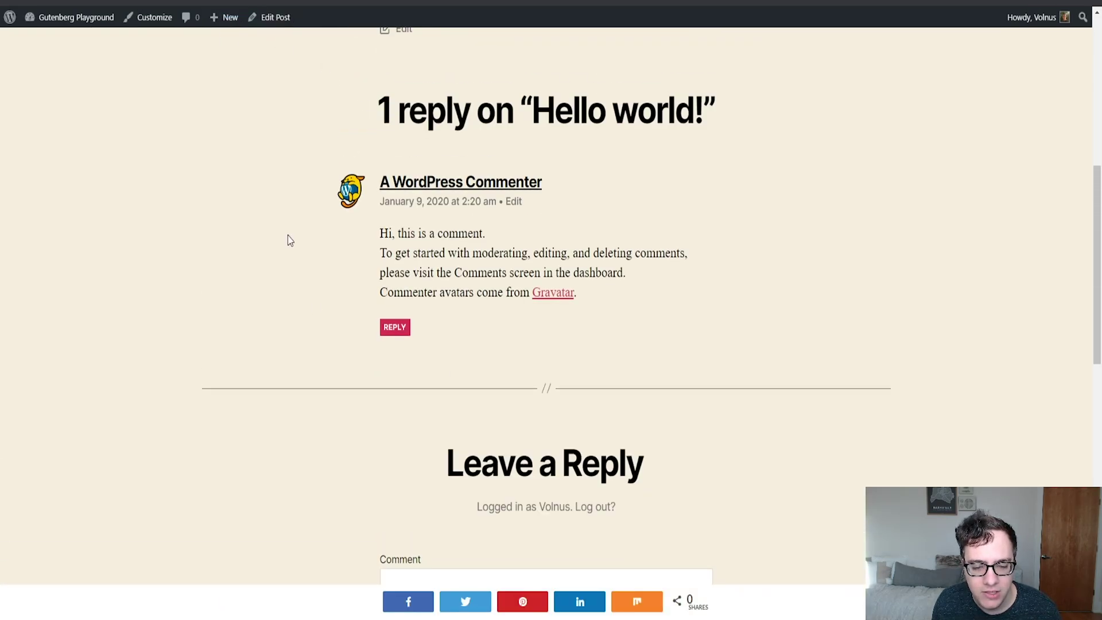
{"action": "scroll", "coordinate": [480, 543], "scroll_direction": "down", "scroll_amount": 3}
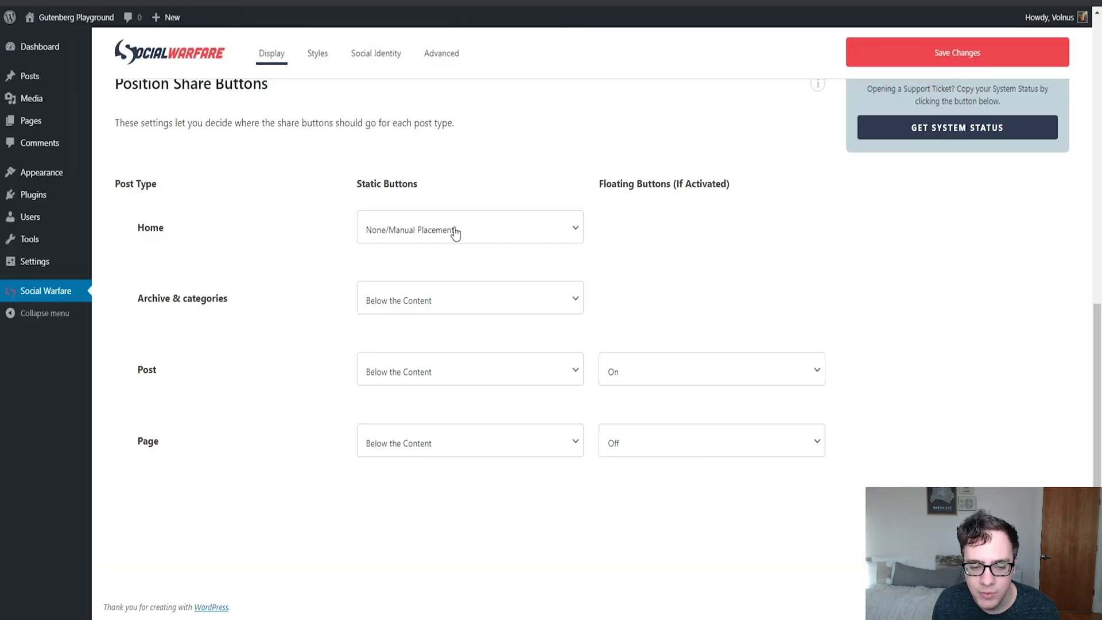
Set the static buttons for Archive & categories and for Page to None/Manual Placement.
{"action": "left_click", "coordinate": [393, 296]}
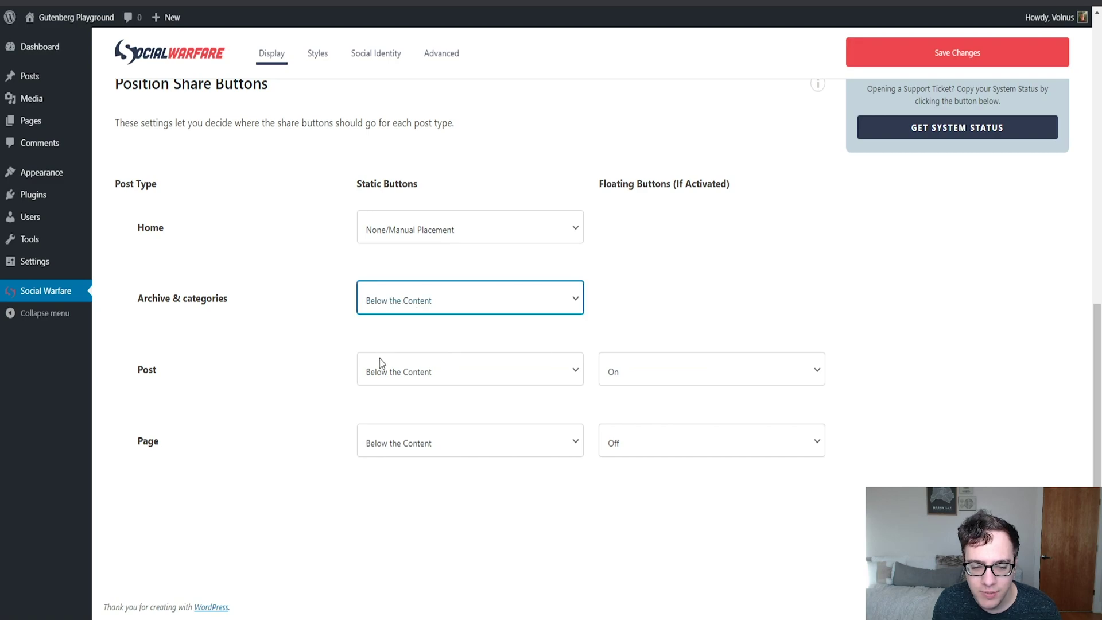
{"action": "key", "text": "Up"}
{"action": "left_click", "coordinate": [409, 438]}
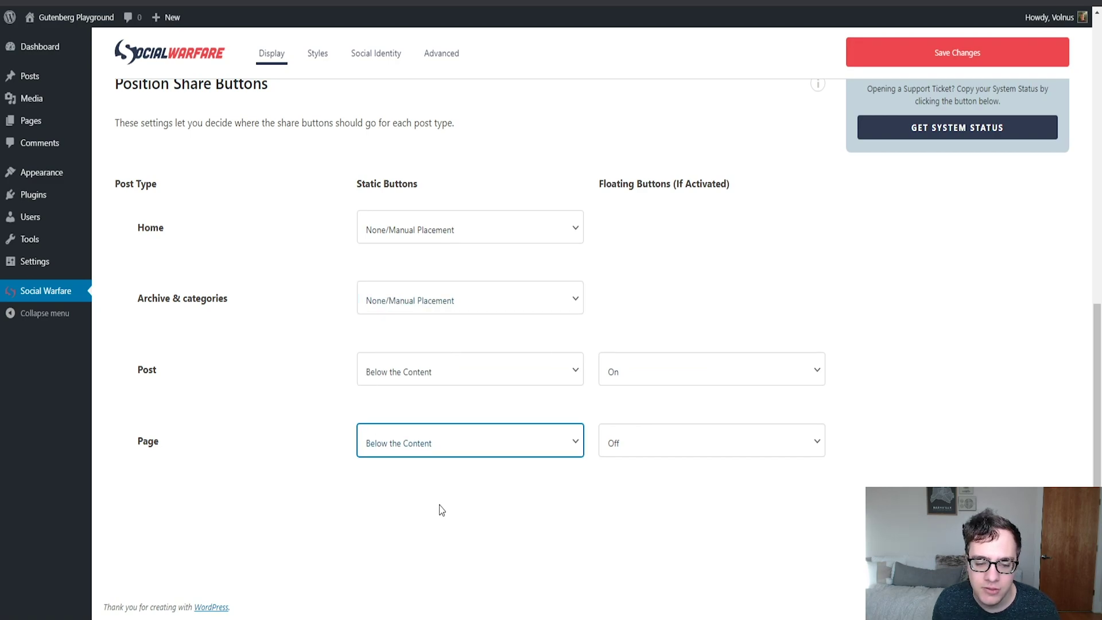
{"action": "left_click", "coordinate": [439, 510]}
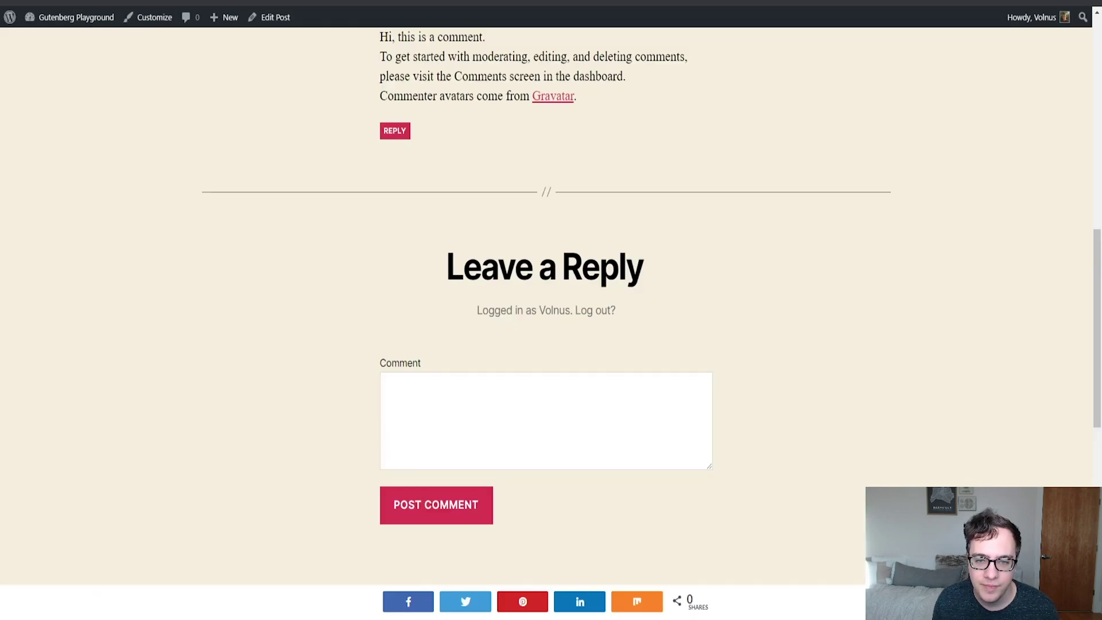
Set the floating buttons for the Post type to Off and save the changes.
{"action": "scroll", "coordinate": [588, 304], "scroll_direction": "up", "scroll_amount": 8}
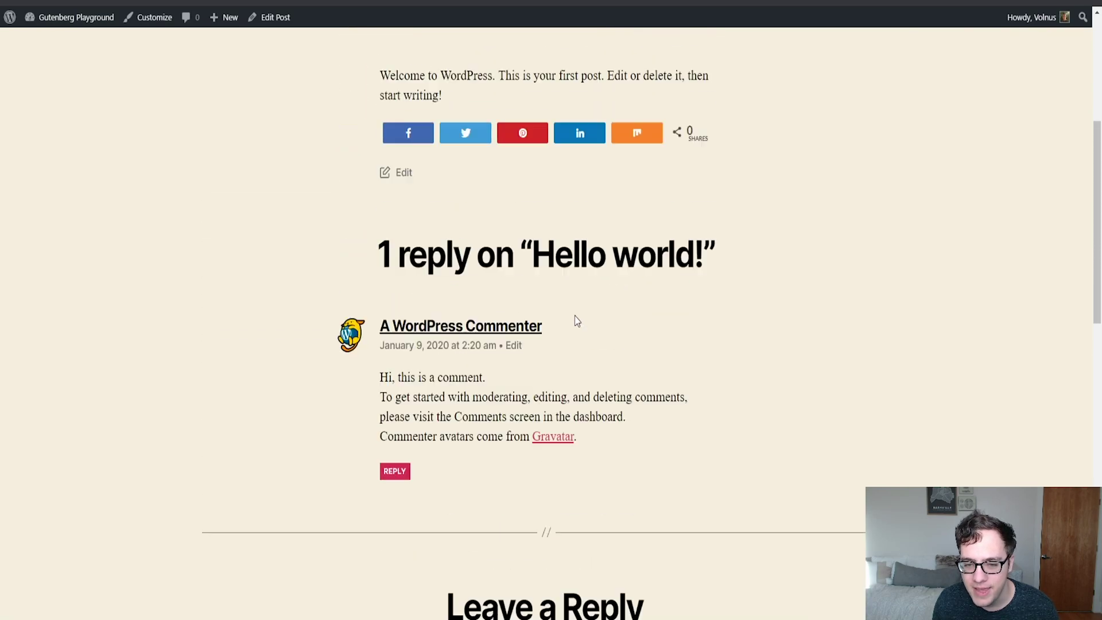
{"action": "scroll", "coordinate": [562, 321], "scroll_direction": "down", "scroll_amount": 10}
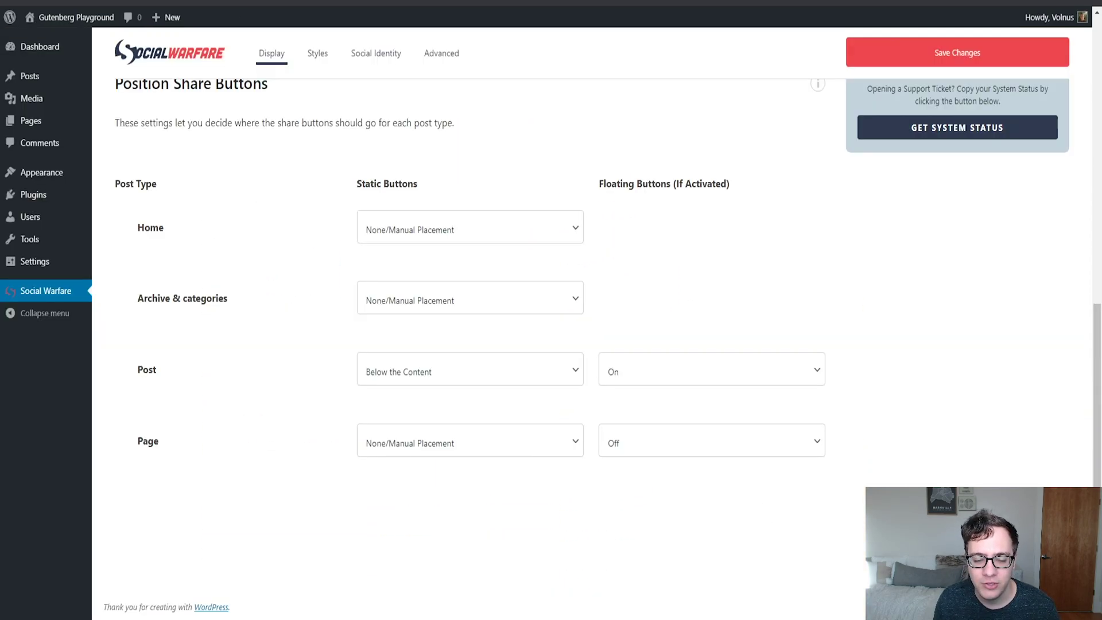
{"action": "left_click", "coordinate": [656, 376]}
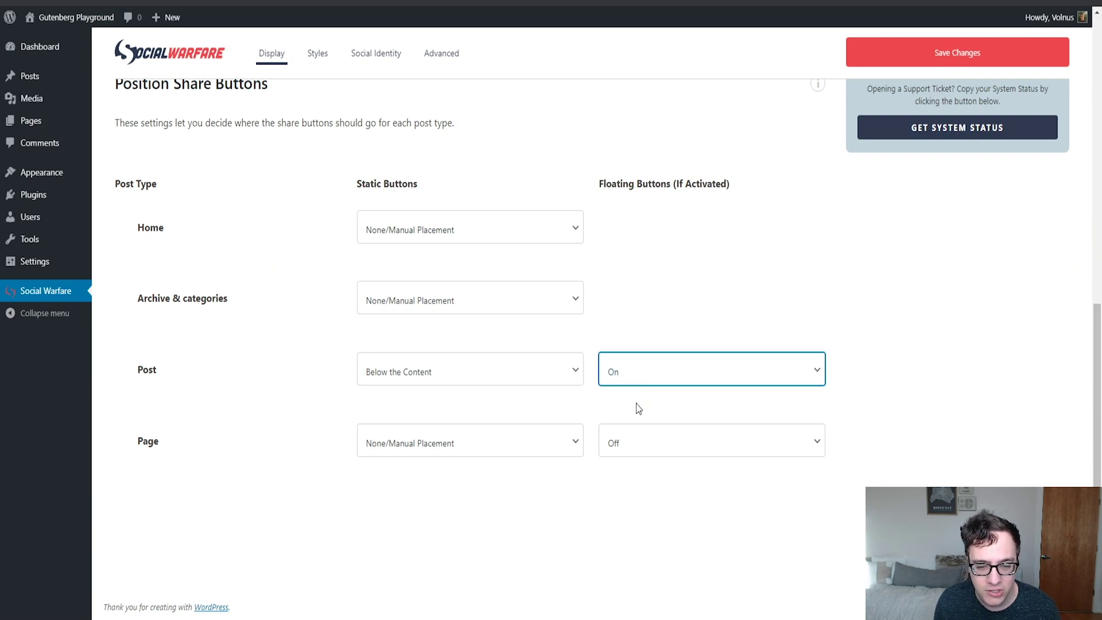
{"action": "left_click", "coordinate": [635, 408]}
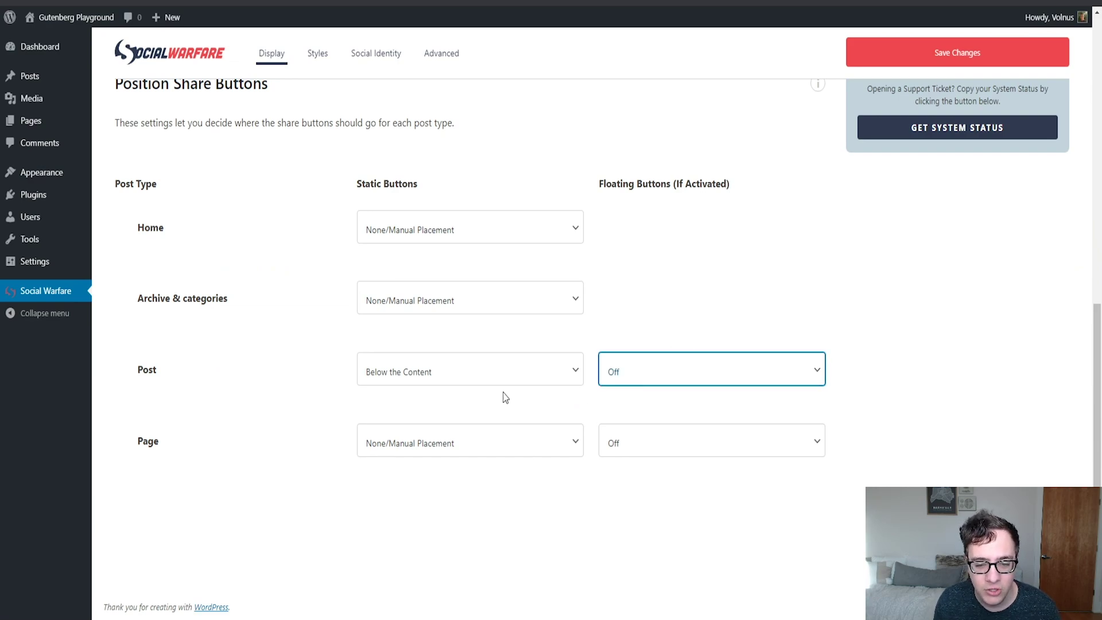
{"action": "left_click", "coordinate": [464, 383]}
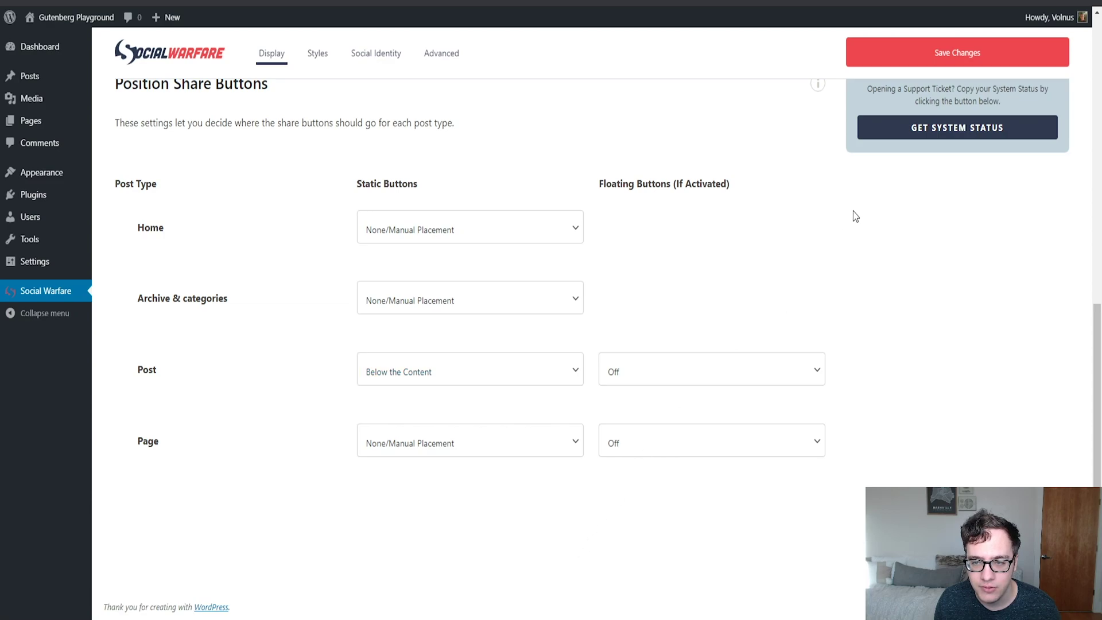
{"action": "left_click", "coordinate": [941, 56]}
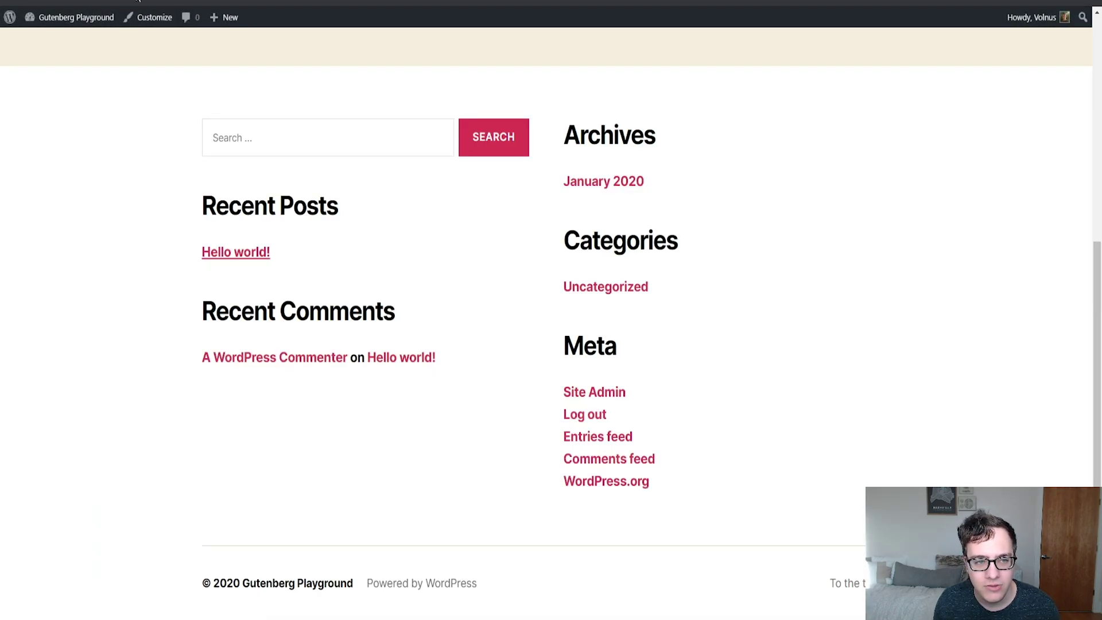
Check the live home page and the Hello world! post for the updated share button display.
{"action": "scroll", "coordinate": [121, 166], "scroll_direction": "up", "scroll_amount": 5}
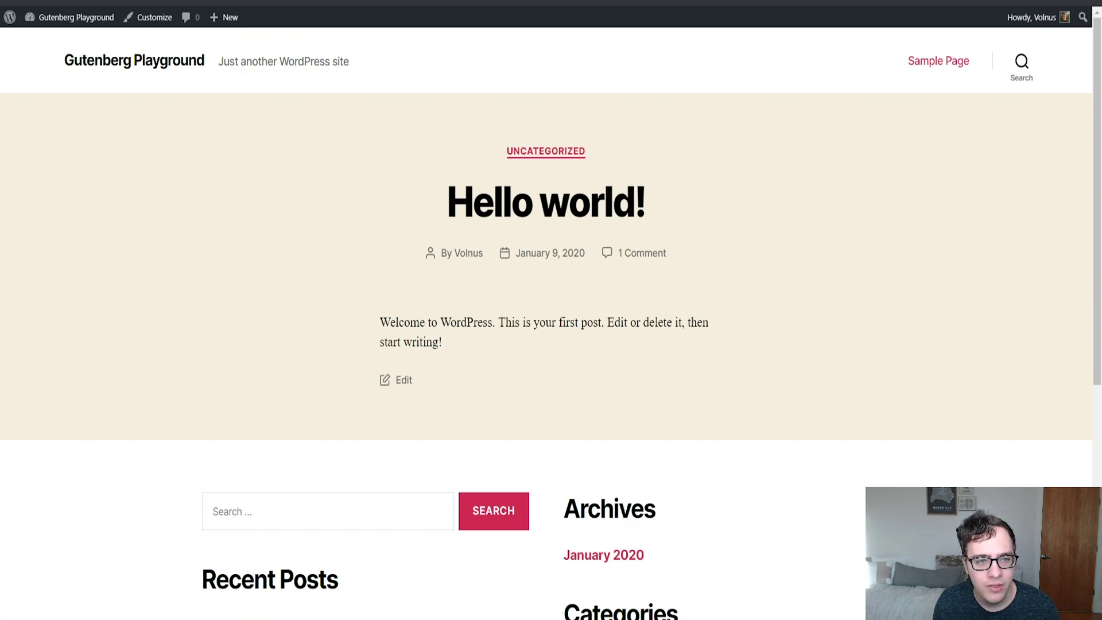
{"action": "scroll", "coordinate": [576, 148], "scroll_direction": "down", "scroll_amount": 5}
{"action": "scroll", "coordinate": [577, 148], "scroll_direction": "up", "scroll_amount": 4}
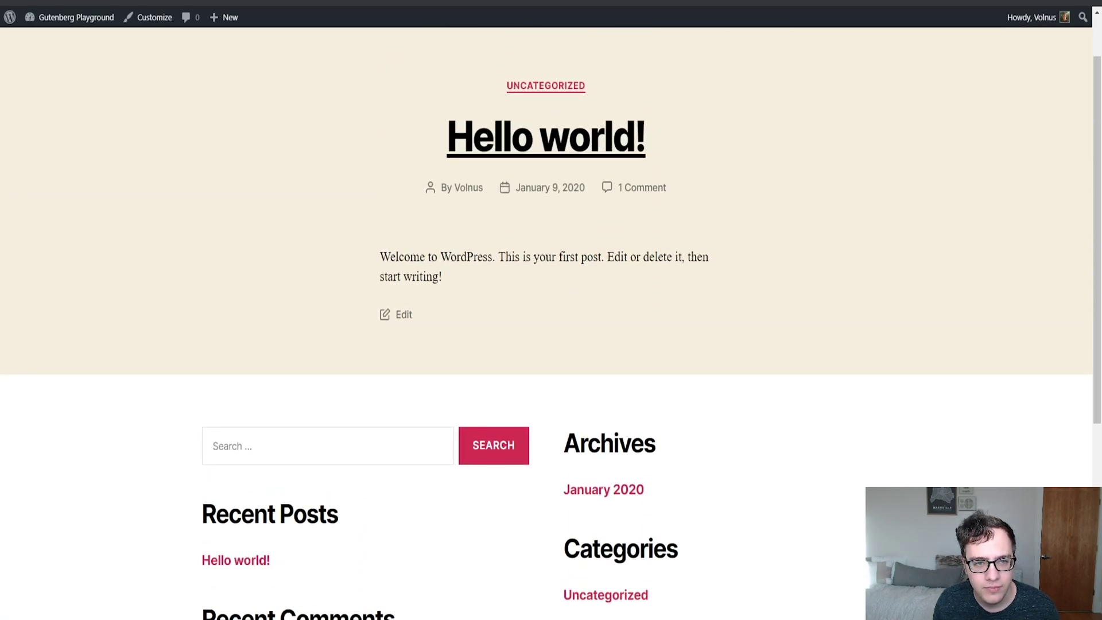
{"action": "left_click", "coordinate": [555, 136]}
{"action": "scroll", "coordinate": [482, 78], "scroll_direction": "down", "scroll_amount": 3}
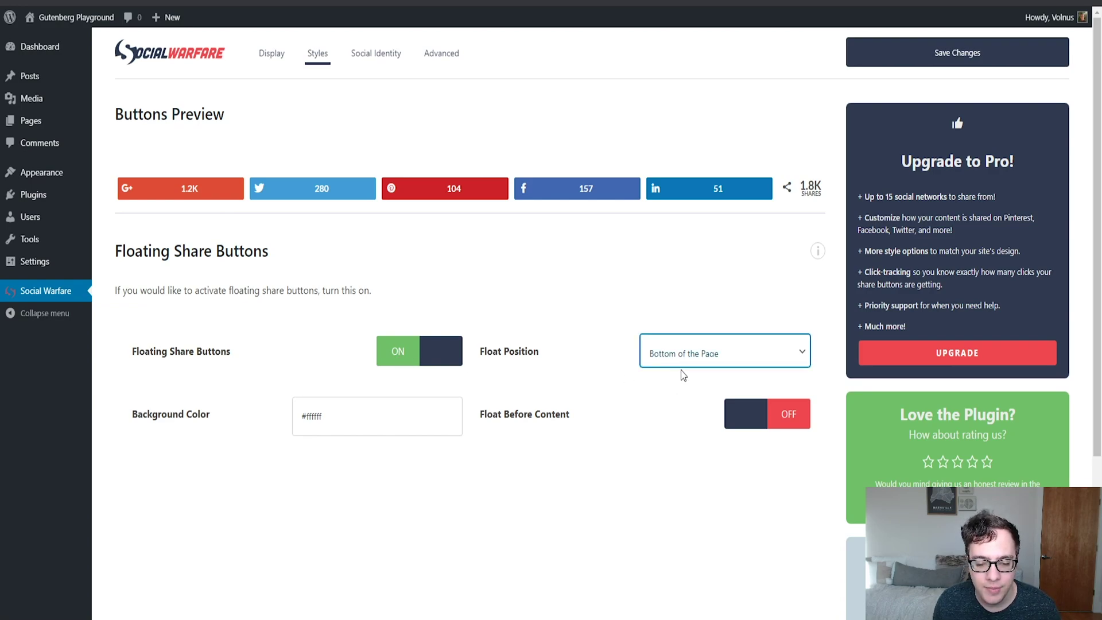
Review the Float Position options for floating share buttons and return to the Position Share Buttons settings.
{"action": "left_click", "coordinate": [599, 426]}
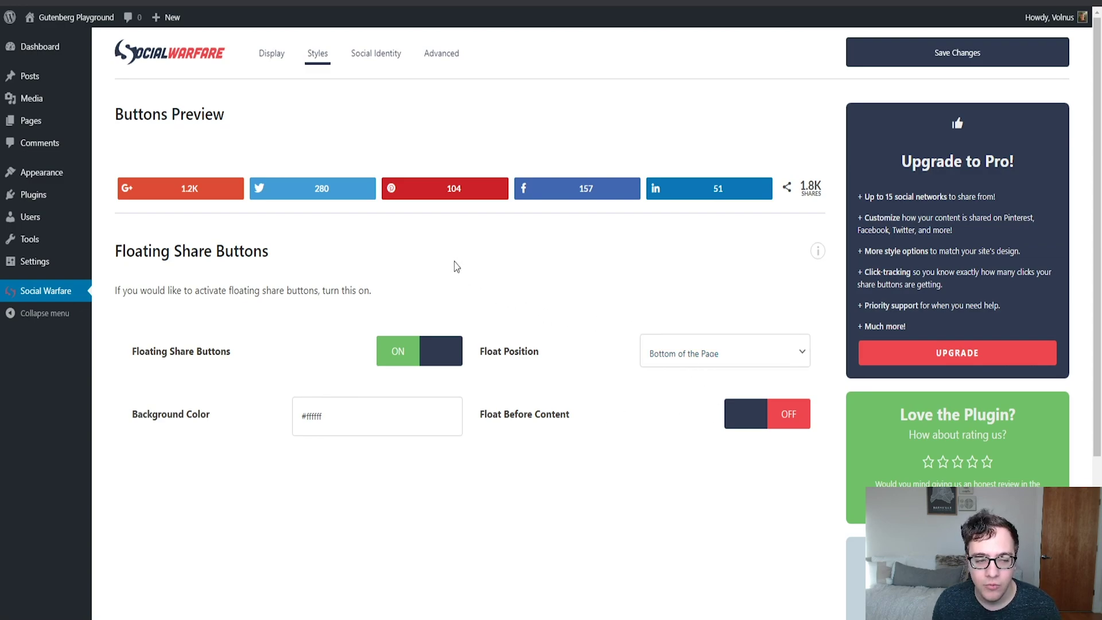
{"action": "left_click", "coordinate": [272, 53]}
{"action": "scroll", "coordinate": [679, 327], "scroll_direction": "down", "scroll_amount": 10}
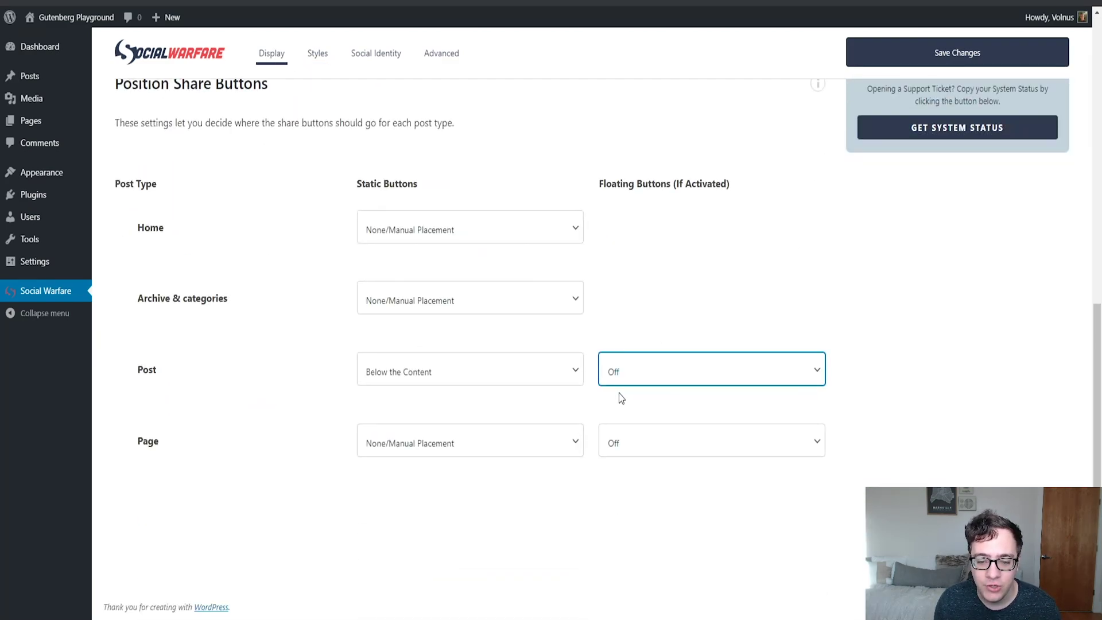
Set the floating buttons for the Post type to On and save the changes.
{"action": "scroll", "coordinate": [639, 356], "scroll_direction": "up", "scroll_amount": 10}
{"action": "left_click", "coordinate": [882, 52]}
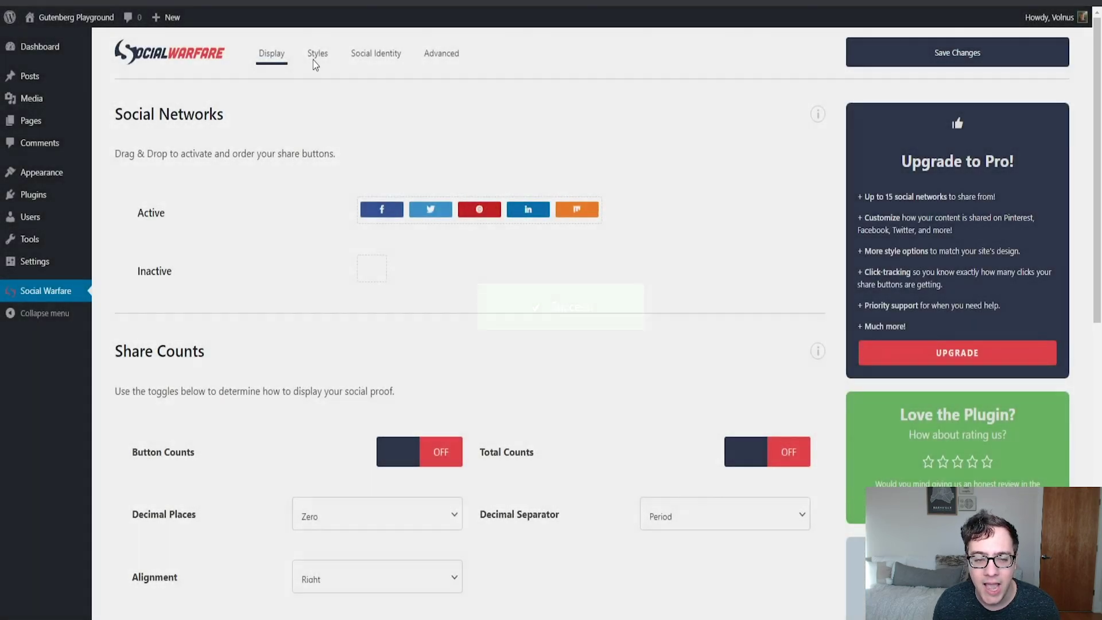
Set the Float Position of the floating share buttons to Top of the Page, save, and check the Hello world! post.
{"action": "left_click", "coordinate": [313, 59]}
{"action": "left_click", "coordinate": [660, 356]}
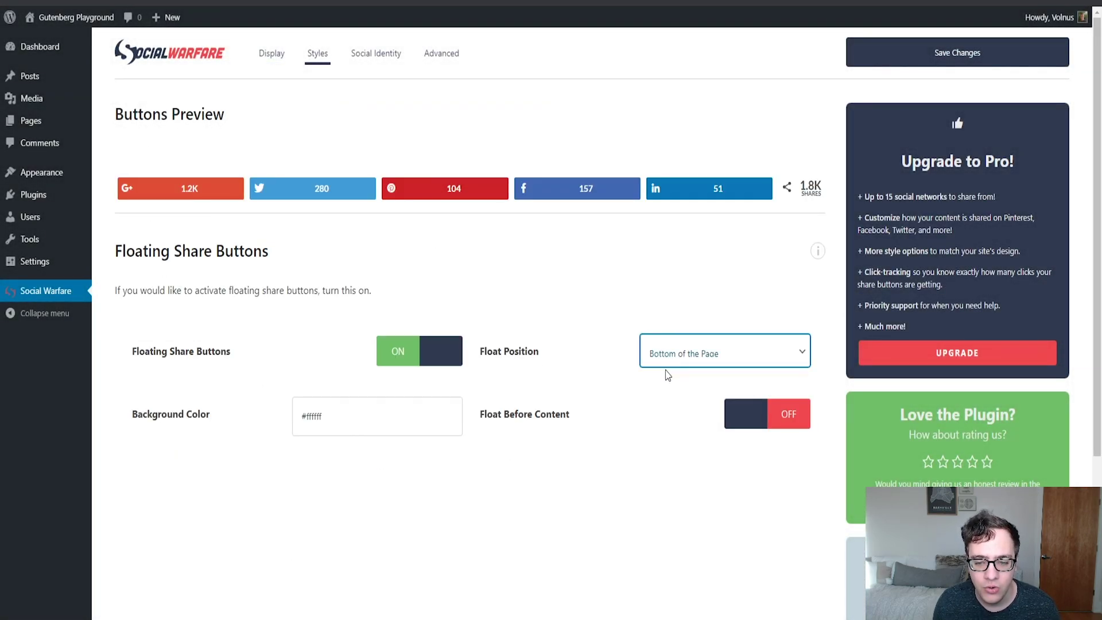
{"action": "left_click", "coordinate": [665, 381]}
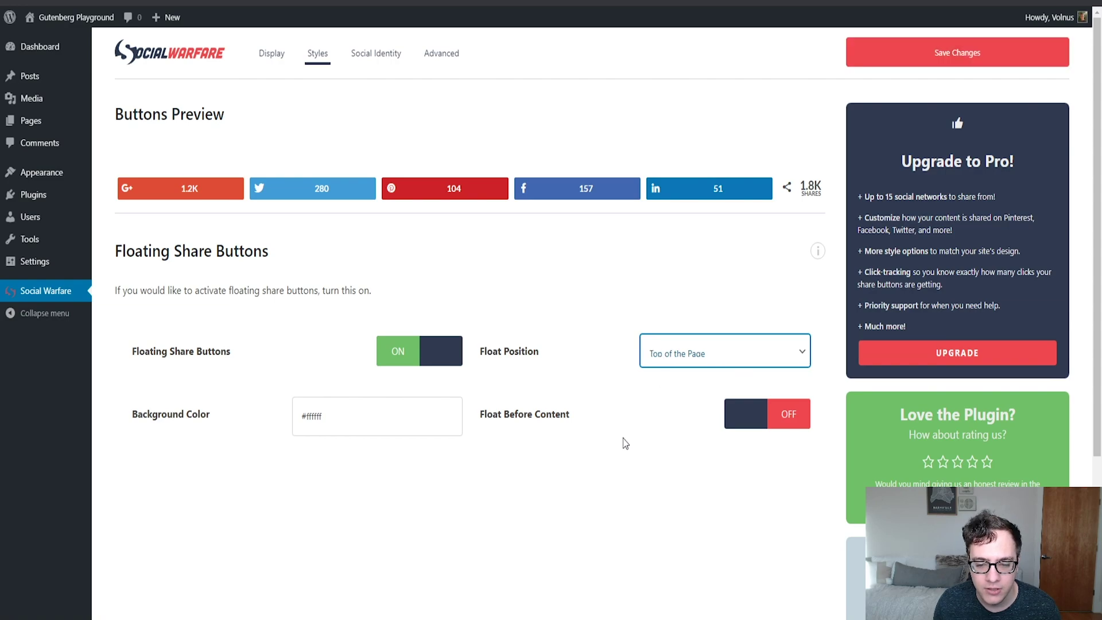
{"action": "left_click", "coordinate": [876, 58]}
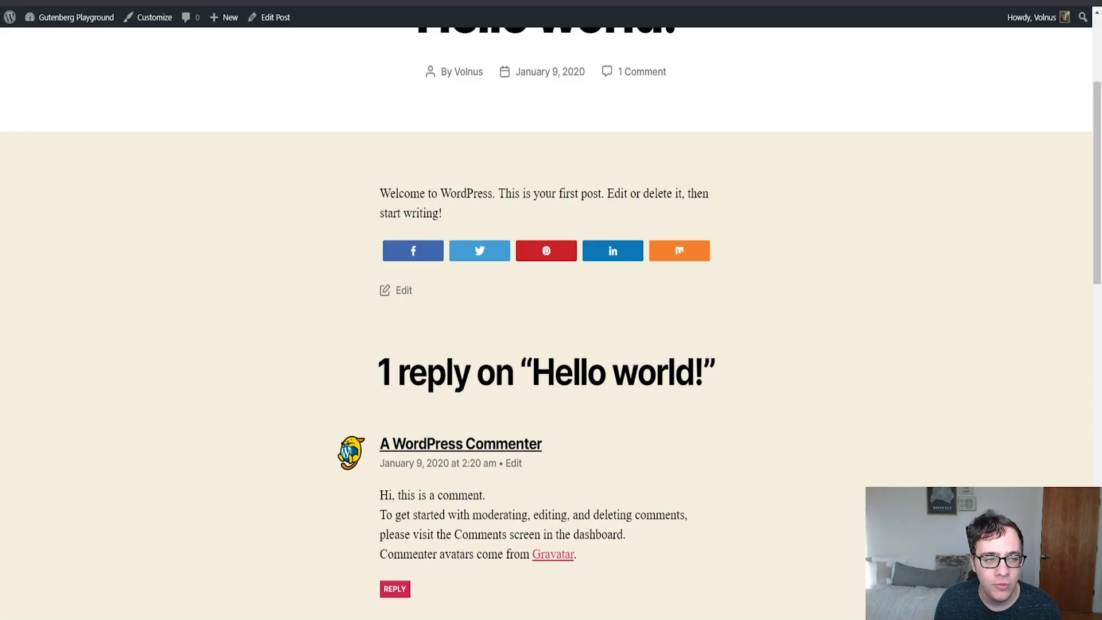
{"action": "scroll", "coordinate": [275, 339], "scroll_direction": "down", "scroll_amount": 8}
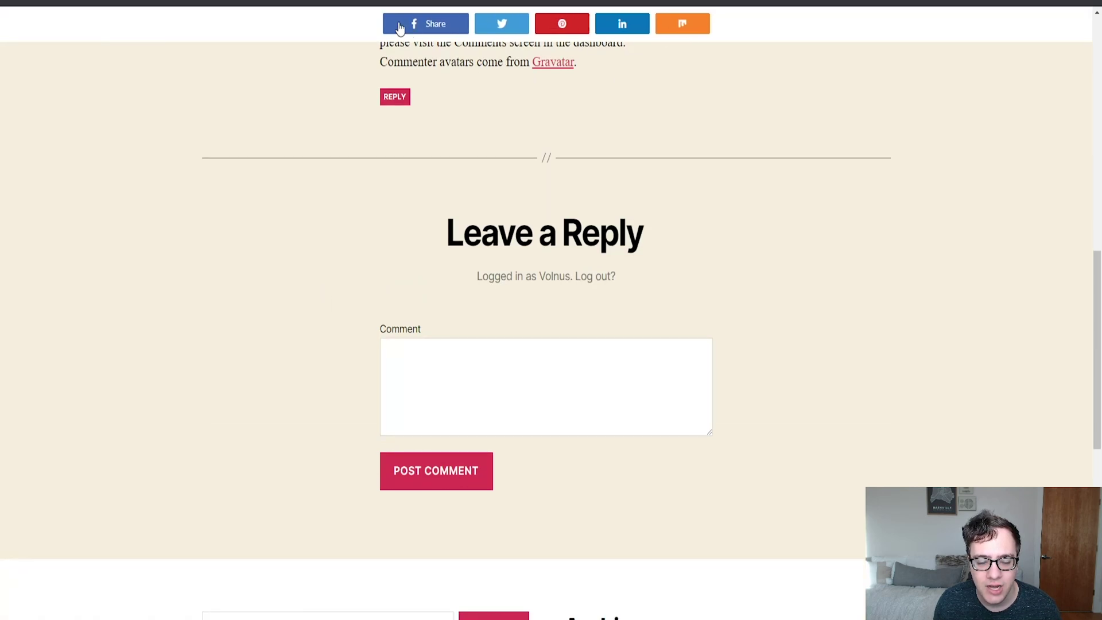
{"action": "scroll", "coordinate": [159, 117], "scroll_direction": "up", "scroll_amount": 3}
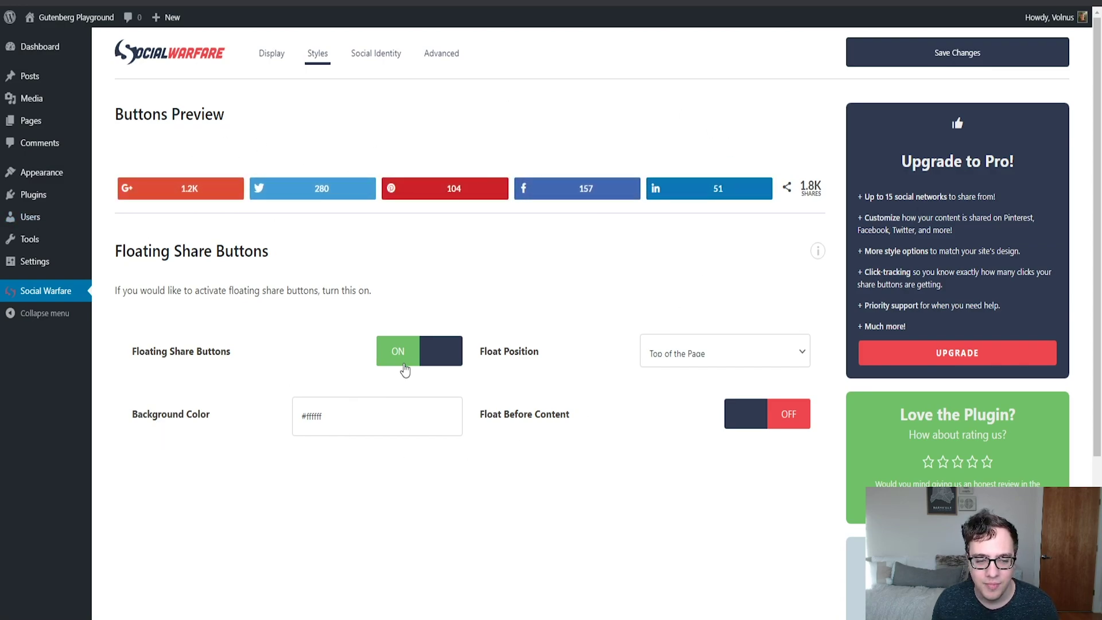
Review the Float Position options, turn on Float Before Content, and save the changes.
{"action": "left_click", "coordinate": [648, 360]}
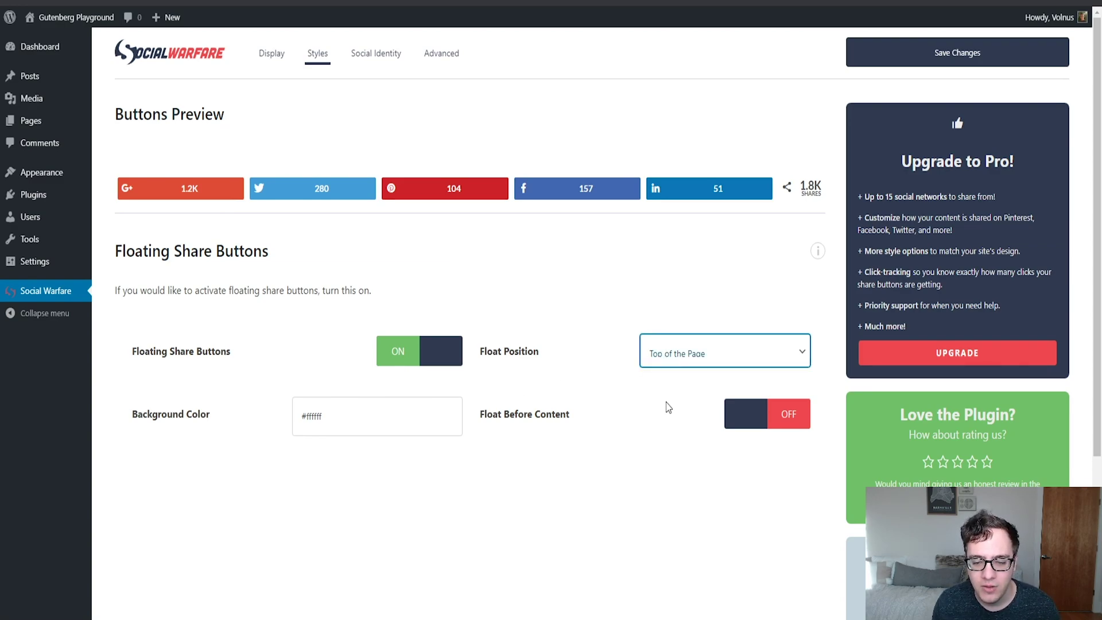
{"action": "left_click", "coordinate": [658, 447]}
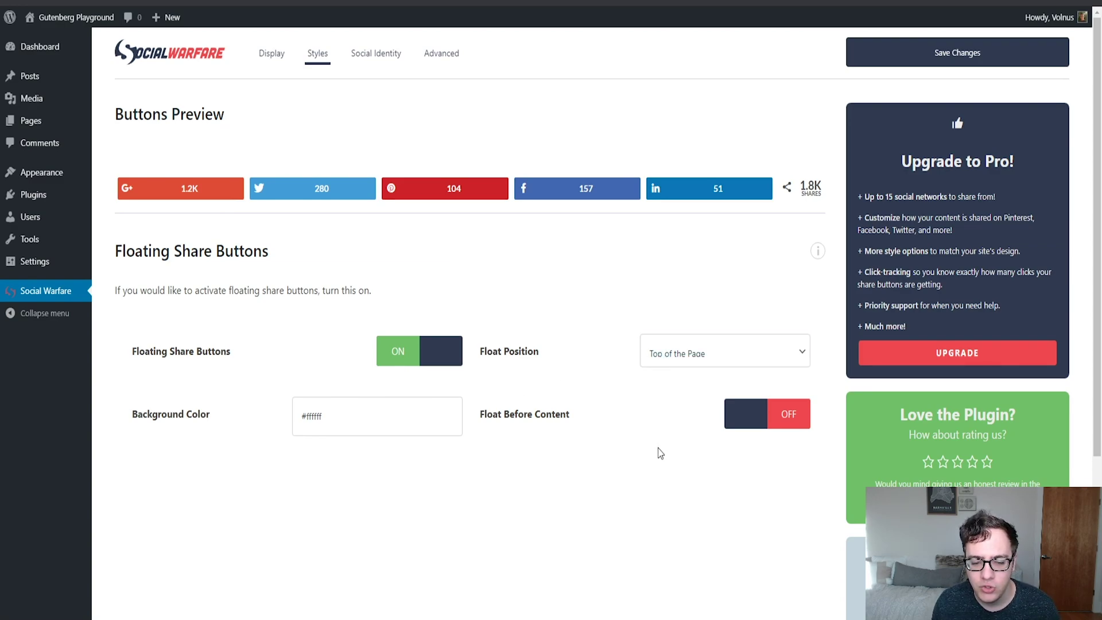
{"action": "left_click", "coordinate": [793, 431]}
{"action": "left_click", "coordinate": [904, 61]}
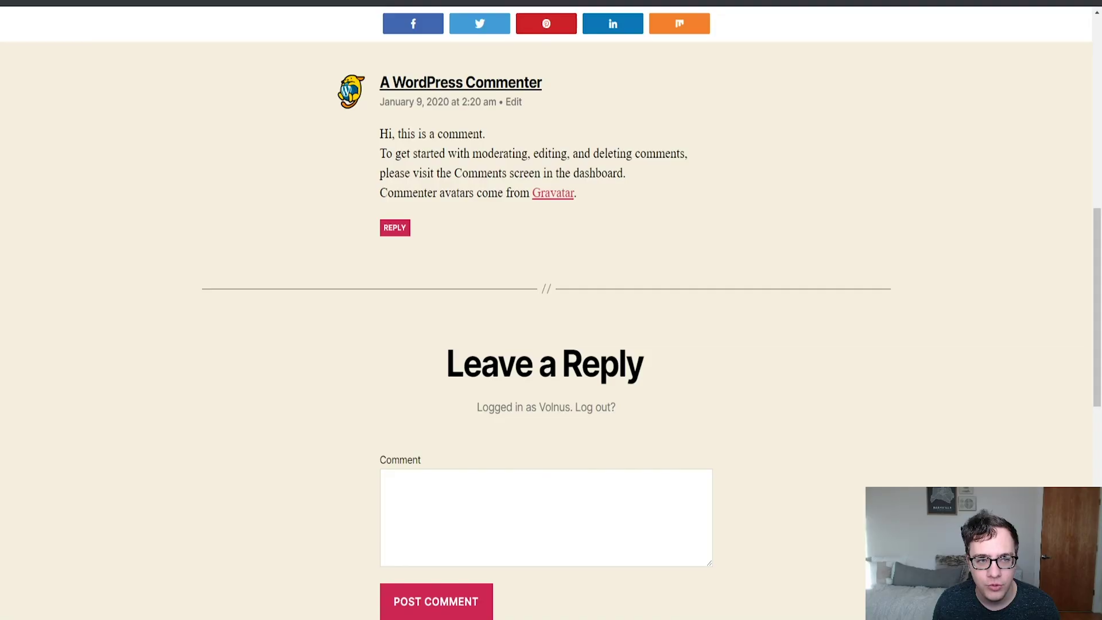
Check on the Hello world! post how the floating share buttons behave between the page header and the comment form.
{"action": "scroll", "coordinate": [339, 153], "scroll_direction": "up", "scroll_amount": 10}
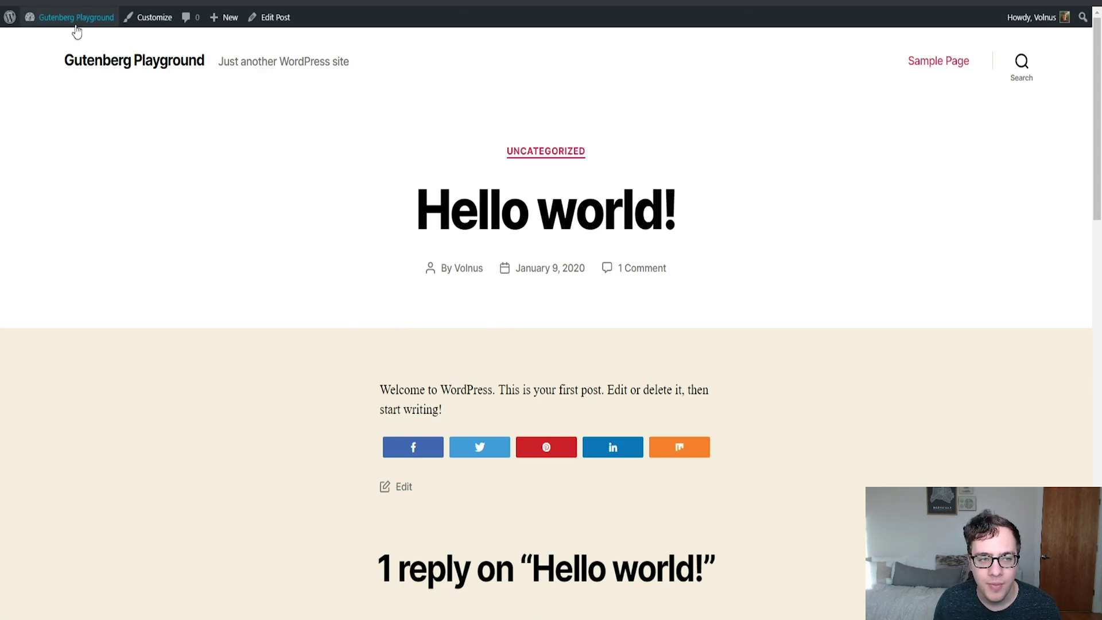
{"action": "scroll", "coordinate": [115, 218], "scroll_direction": "down", "scroll_amount": 1}
{"action": "scroll", "coordinate": [113, 214], "scroll_direction": "down", "scroll_amount": 12}
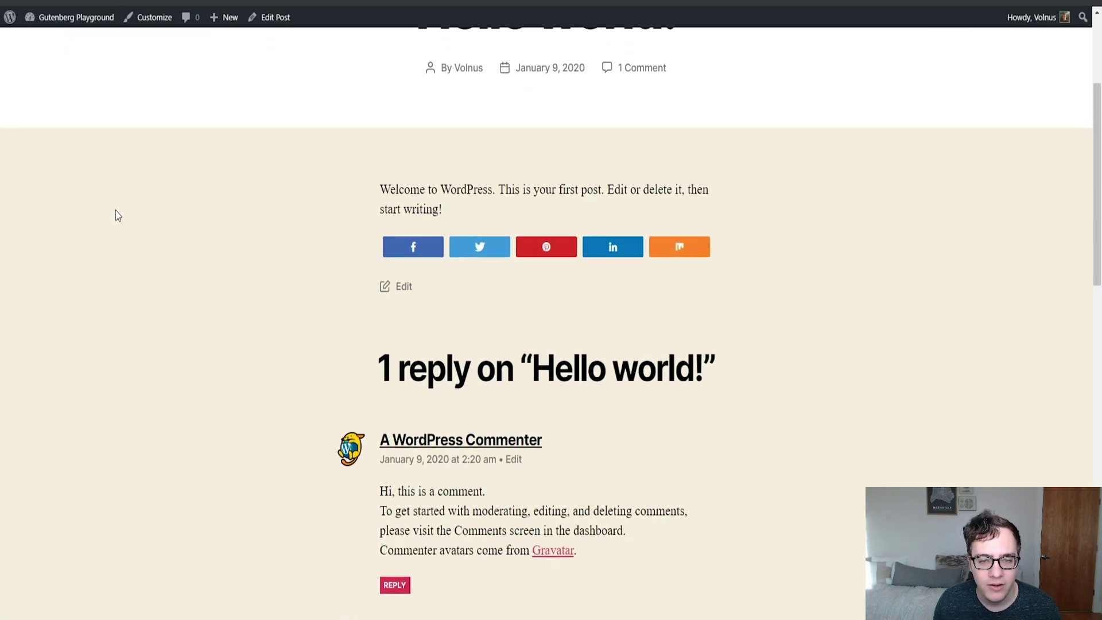
{"action": "scroll", "coordinate": [108, 155], "scroll_direction": "up", "scroll_amount": 4}
{"action": "scroll", "coordinate": [97, 179], "scroll_direction": "up", "scroll_amount": 7}
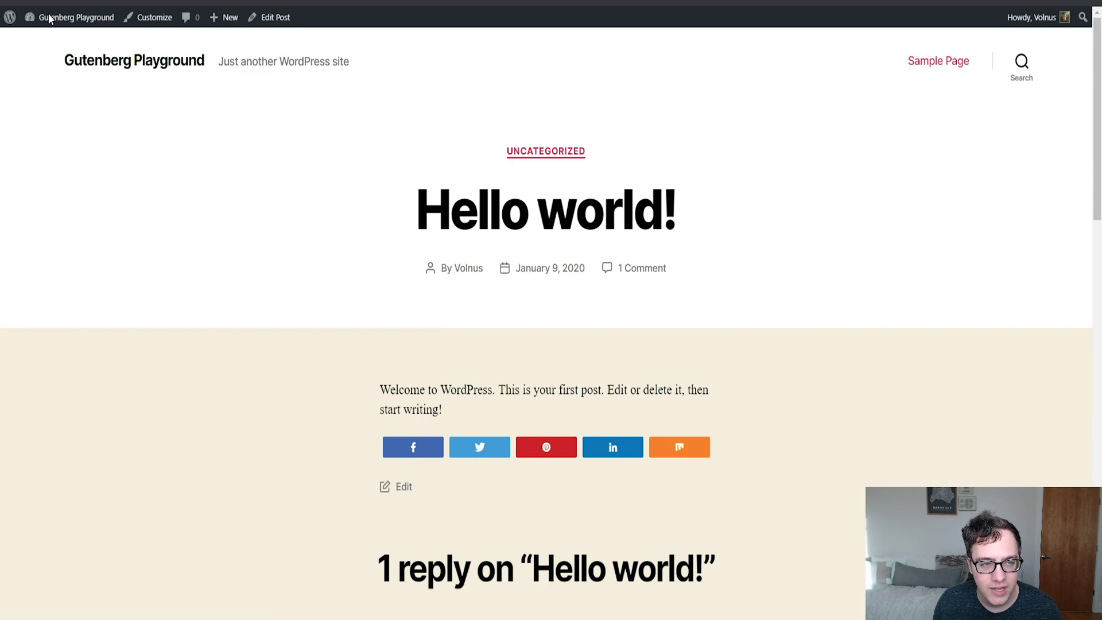
{"action": "scroll", "coordinate": [91, 172], "scroll_direction": "down", "scroll_amount": 8}
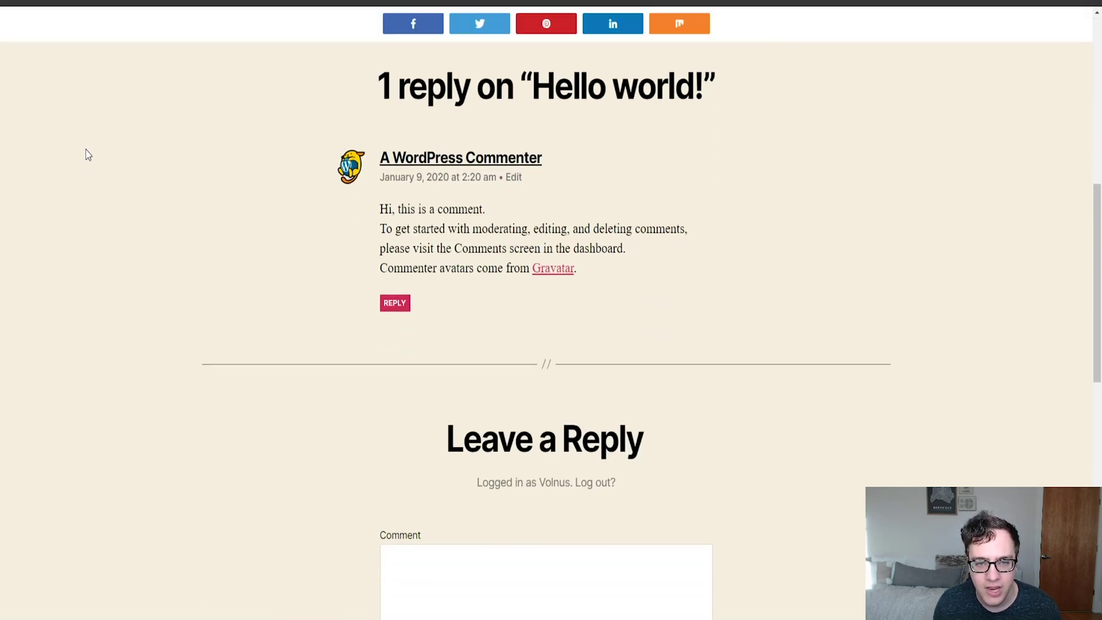
{"action": "scroll", "coordinate": [91, 172], "scroll_direction": "down", "scroll_amount": 3}
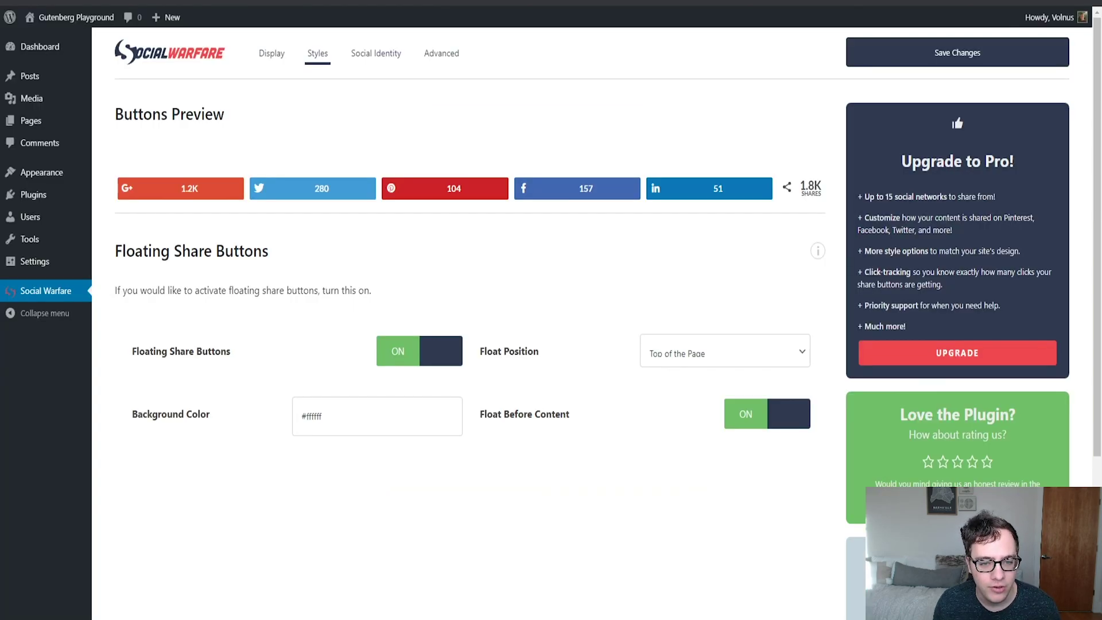
Turn off Float Before Content, set the Float Position to On the left side of the page, and save the changes.
{"action": "left_click", "coordinate": [746, 414]}
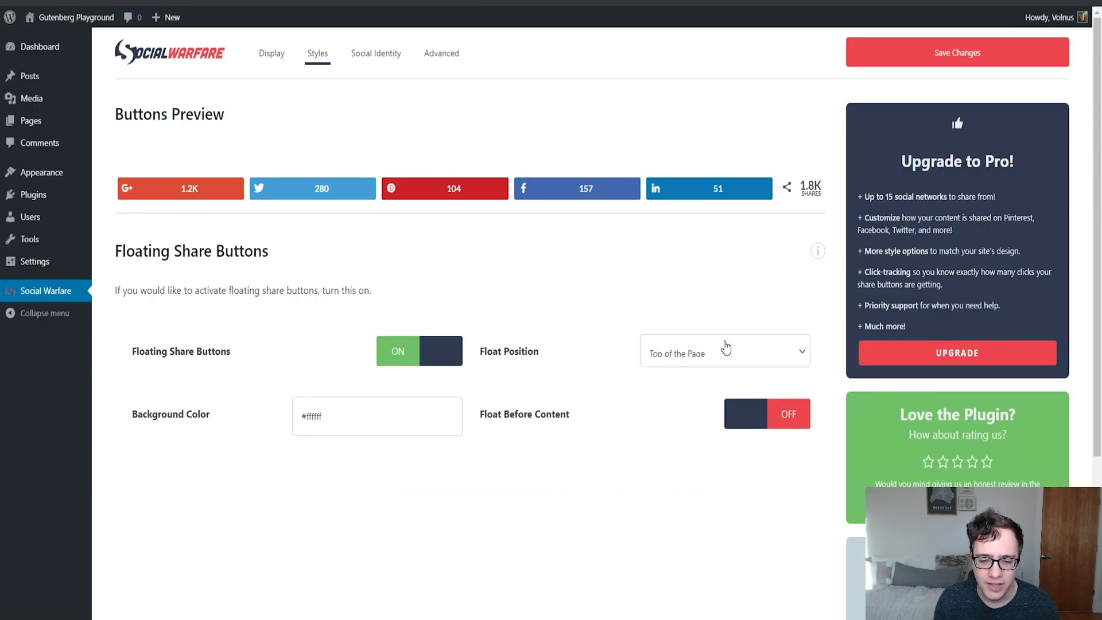
{"action": "left_click", "coordinate": [696, 408]}
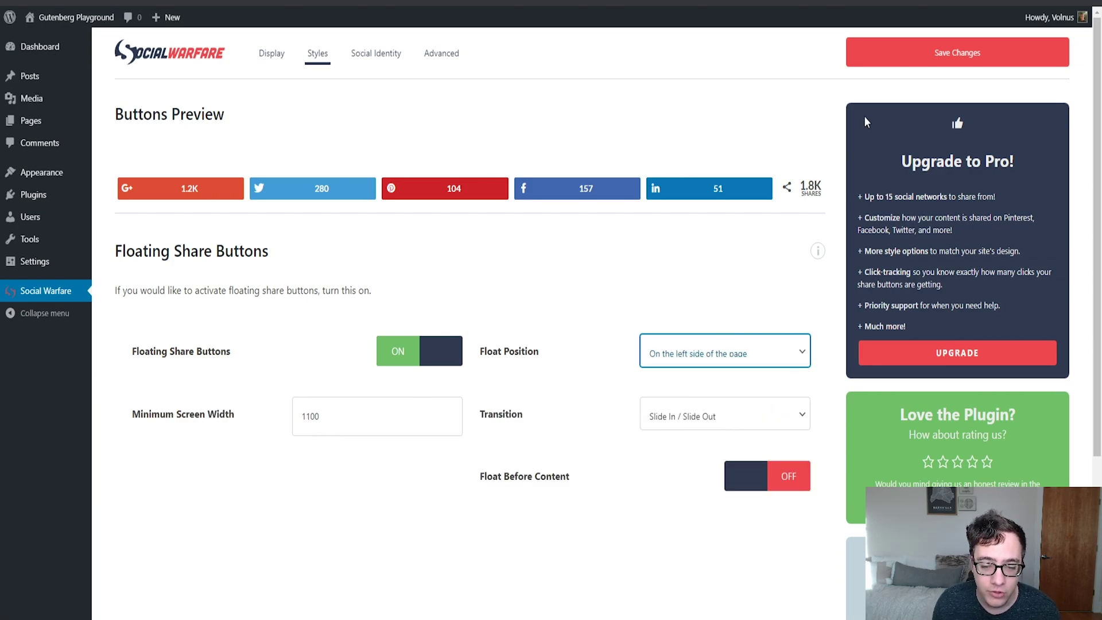
{"action": "left_click", "coordinate": [914, 50]}
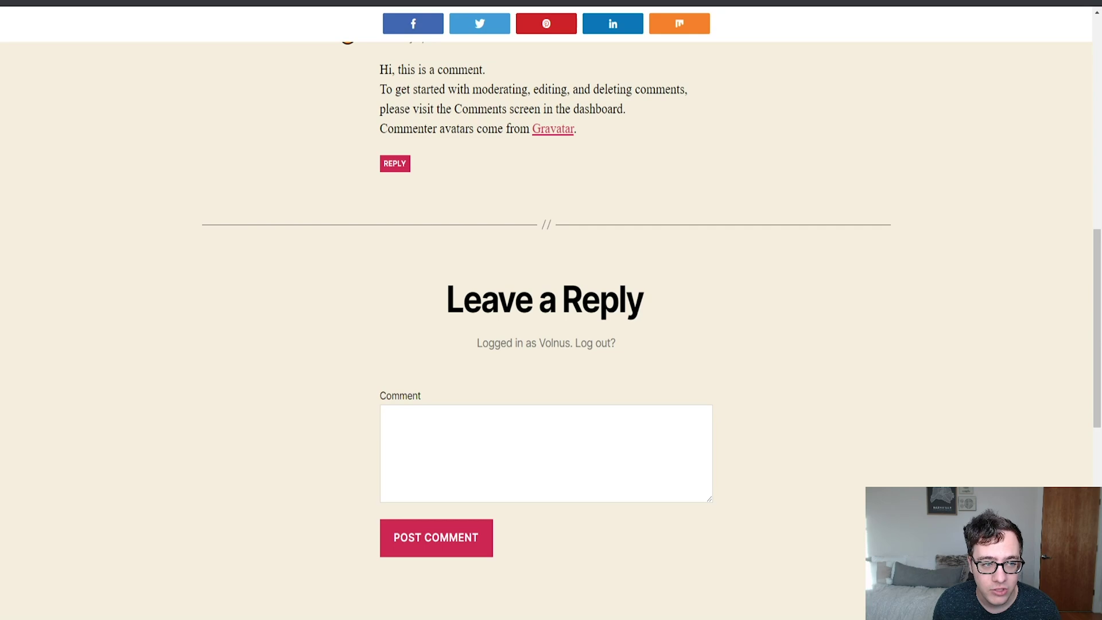
Reload the Hello world! post and check the floating share buttons along the page's left side.
{"action": "key", "text": "F5"}
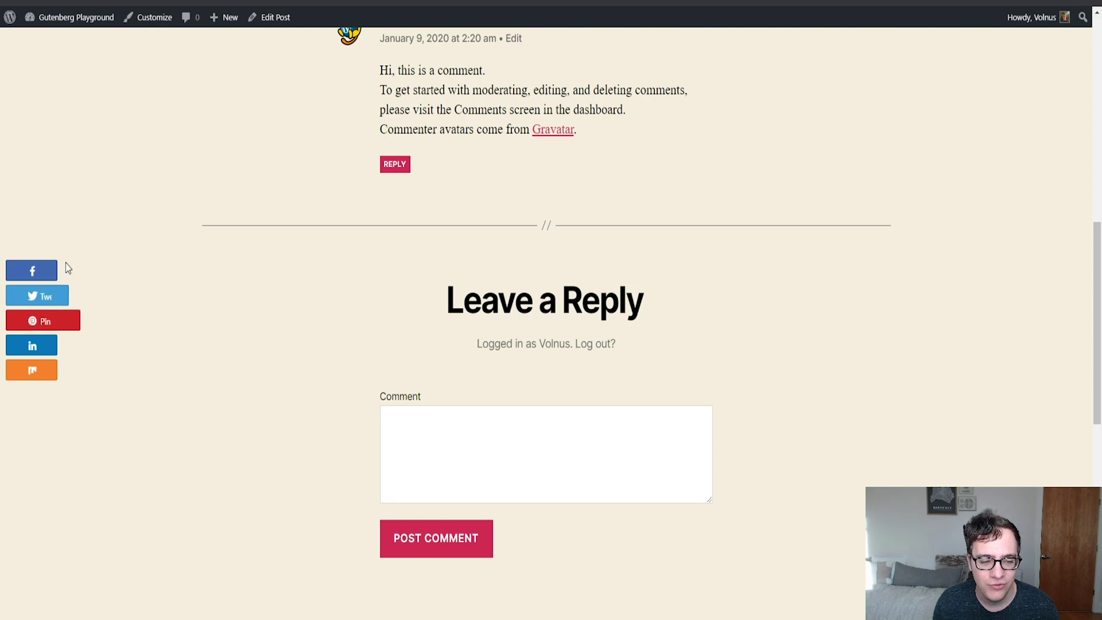
{"action": "scroll", "coordinate": [116, 116], "scroll_direction": "down", "scroll_amount": 1}
{"action": "scroll", "coordinate": [116, 115], "scroll_direction": "up", "scroll_amount": 5}
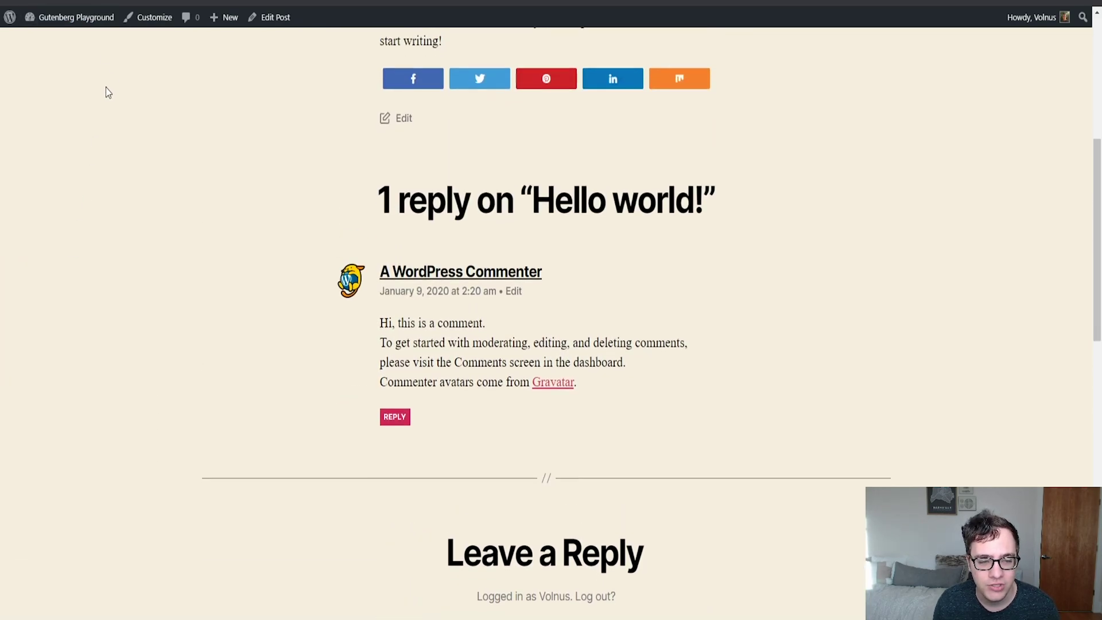
{"action": "scroll", "coordinate": [106, 87], "scroll_direction": "down", "scroll_amount": 3}
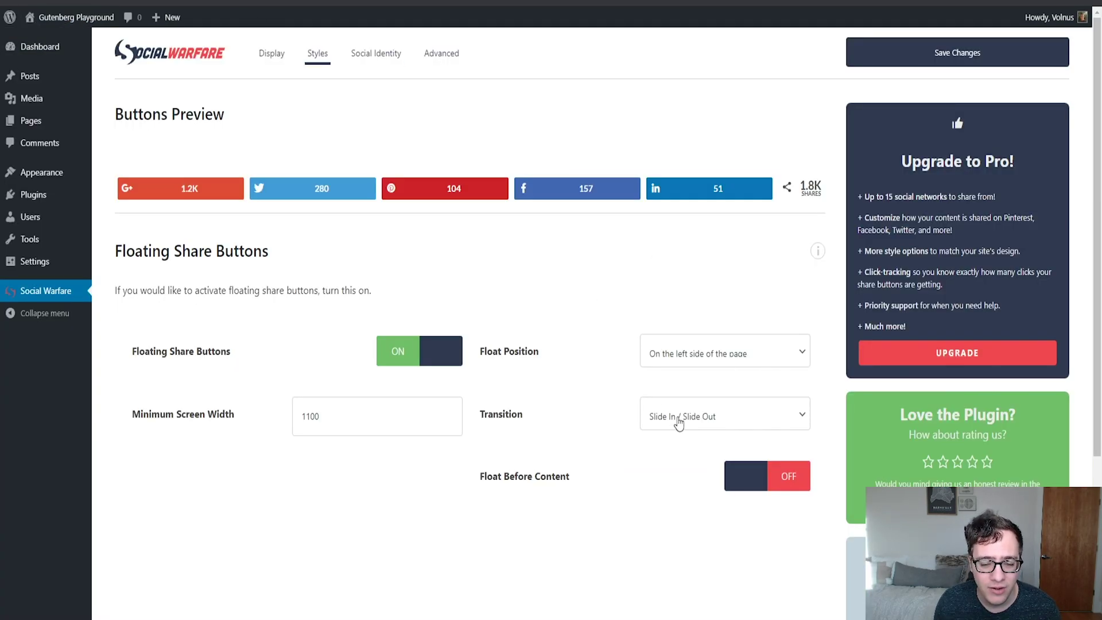
Set the floating share buttons' Transition to Fade In / Fade Out and save the changes.
{"action": "left_click", "coordinate": [687, 427]}
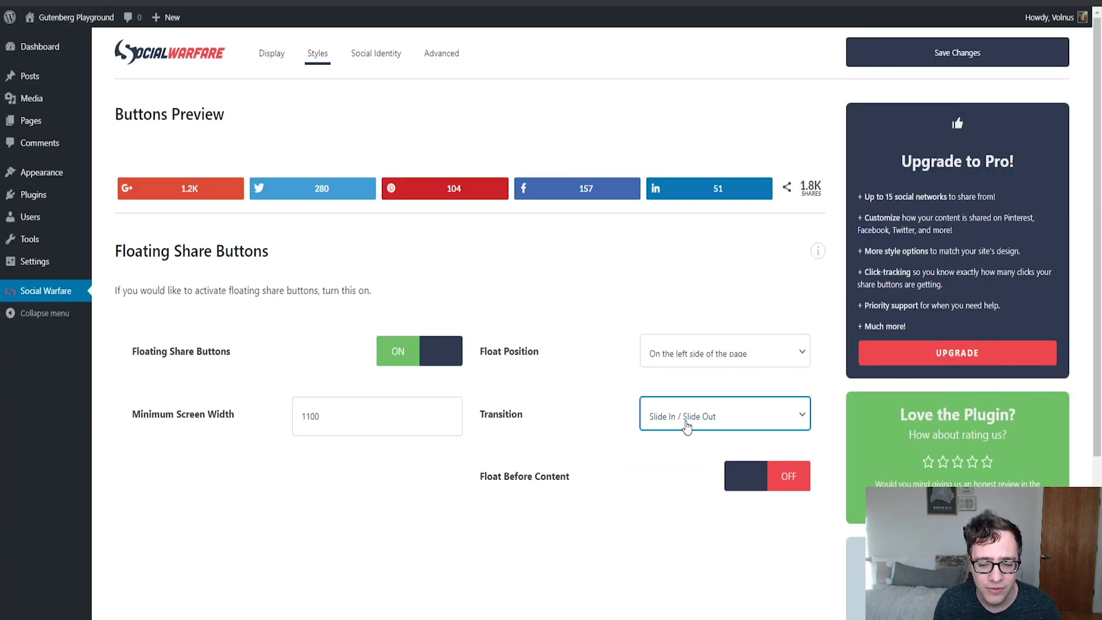
{"action": "left_click", "coordinate": [666, 455]}
{"action": "left_click", "coordinate": [914, 64]}
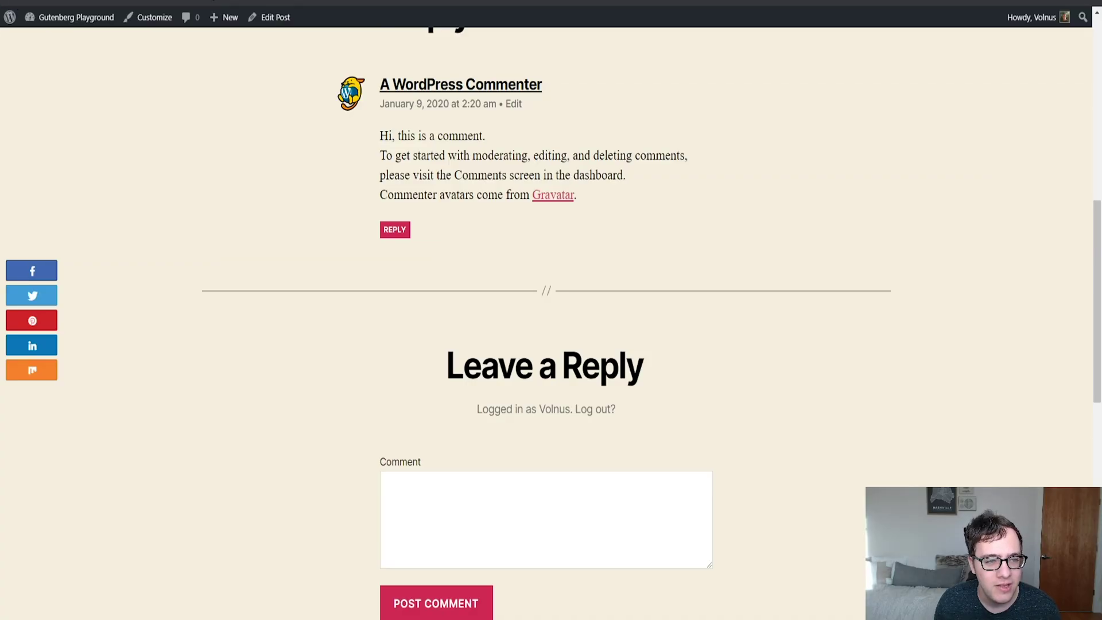
Check the fade transition of the floating share buttons on the Hello world! post.
{"action": "scroll", "coordinate": [196, 216], "scroll_direction": "down", "scroll_amount": 2}
{"action": "scroll", "coordinate": [198, 184], "scroll_direction": "up", "scroll_amount": 2}
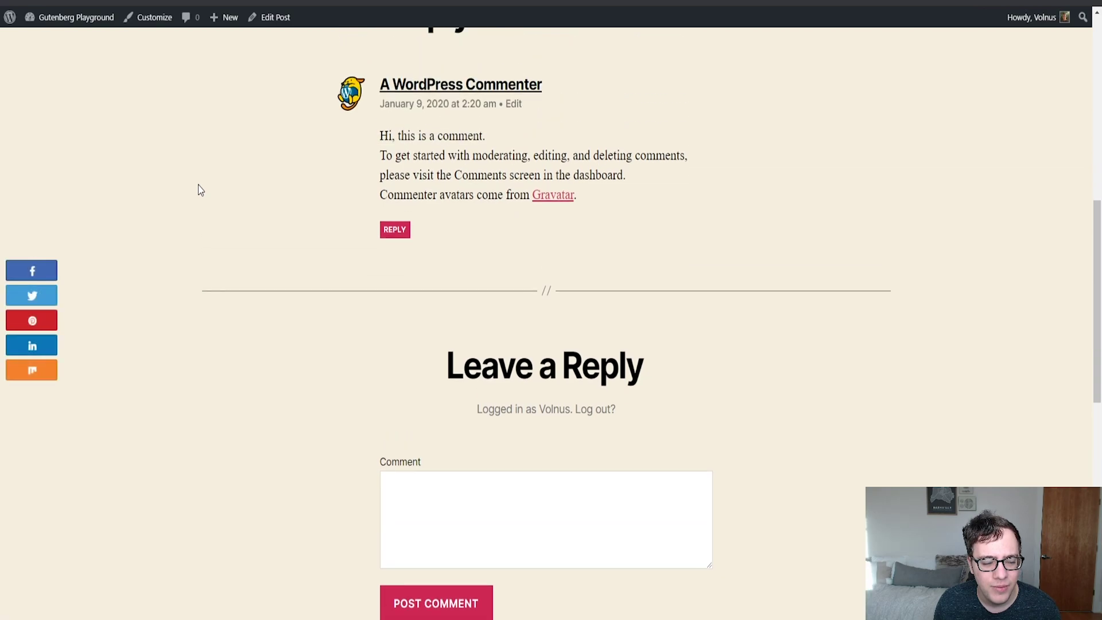
{"action": "scroll", "coordinate": [190, 174], "scroll_direction": "down", "scroll_amount": 4}
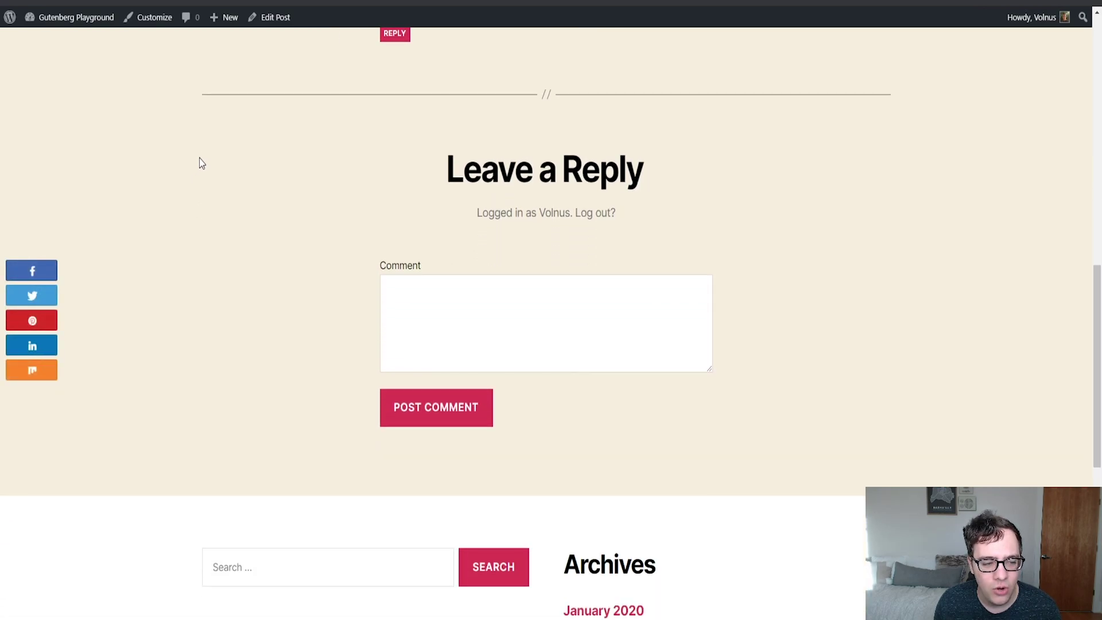
{"action": "scroll", "coordinate": [199, 163], "scroll_direction": "up", "scroll_amount": 7}
{"action": "scroll", "coordinate": [196, 158], "scroll_direction": "down", "scroll_amount": 3}
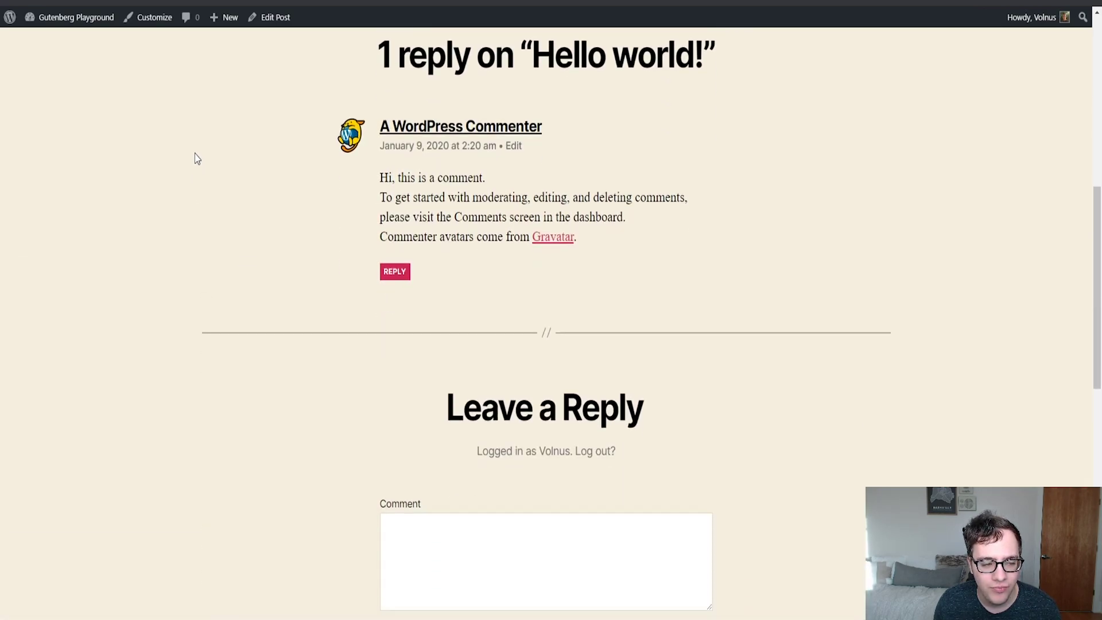
{"action": "scroll", "coordinate": [195, 153], "scroll_direction": "down", "scroll_amount": 8}
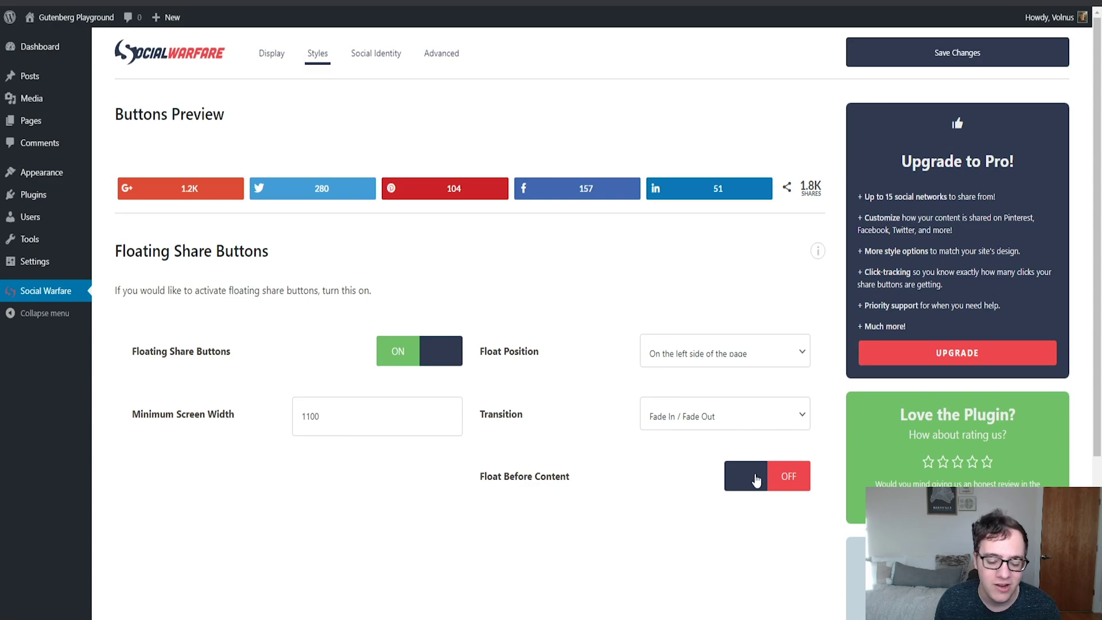
Set the Transition back to Slide In / Slide Out and keep the Float Position on the left side of the page.
{"action": "left_click", "coordinate": [729, 425]}
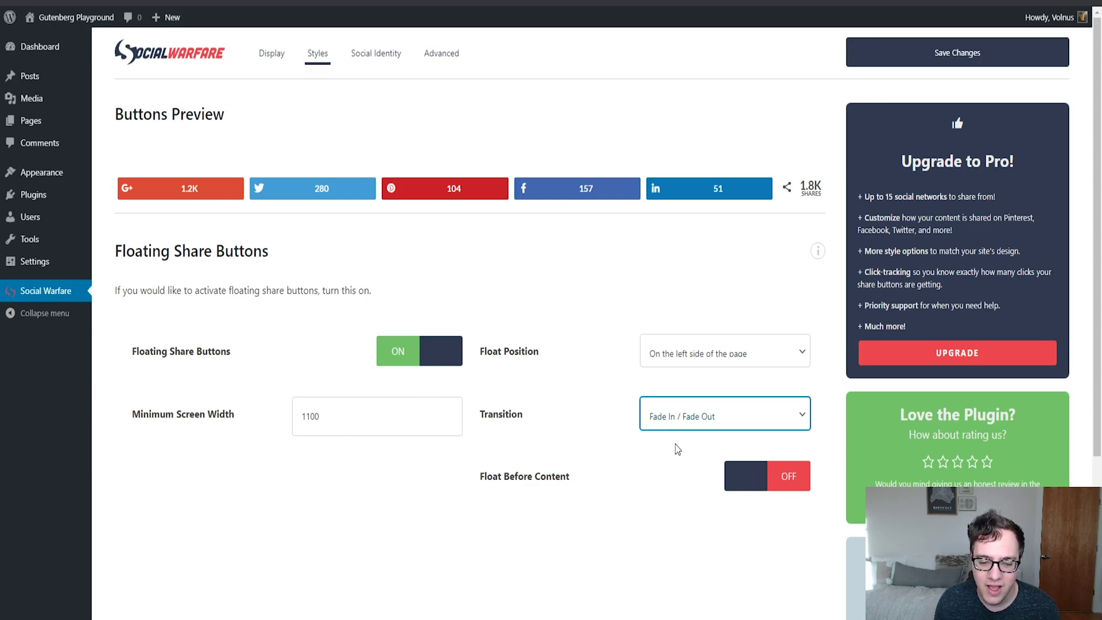
{"action": "left_click", "coordinate": [677, 449]}
{"action": "left_click", "coordinate": [732, 366]}
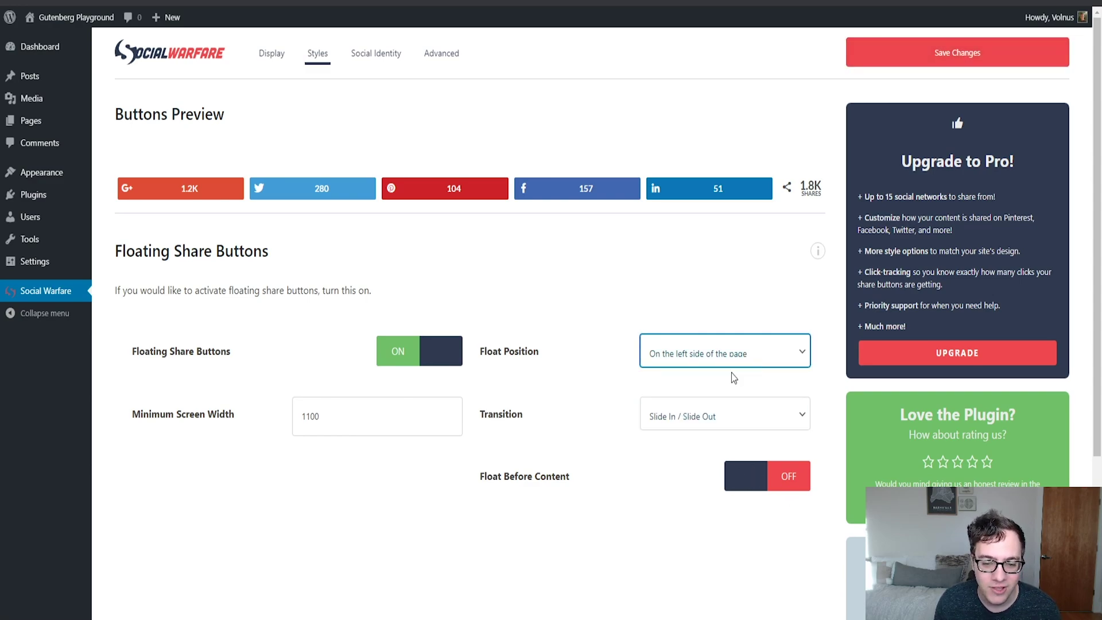
{"action": "left_click", "coordinate": [708, 310]}
Set the floating buttons for the Post type to Off in the Position Share Buttons settings.
{"action": "left_click", "coordinate": [270, 58]}
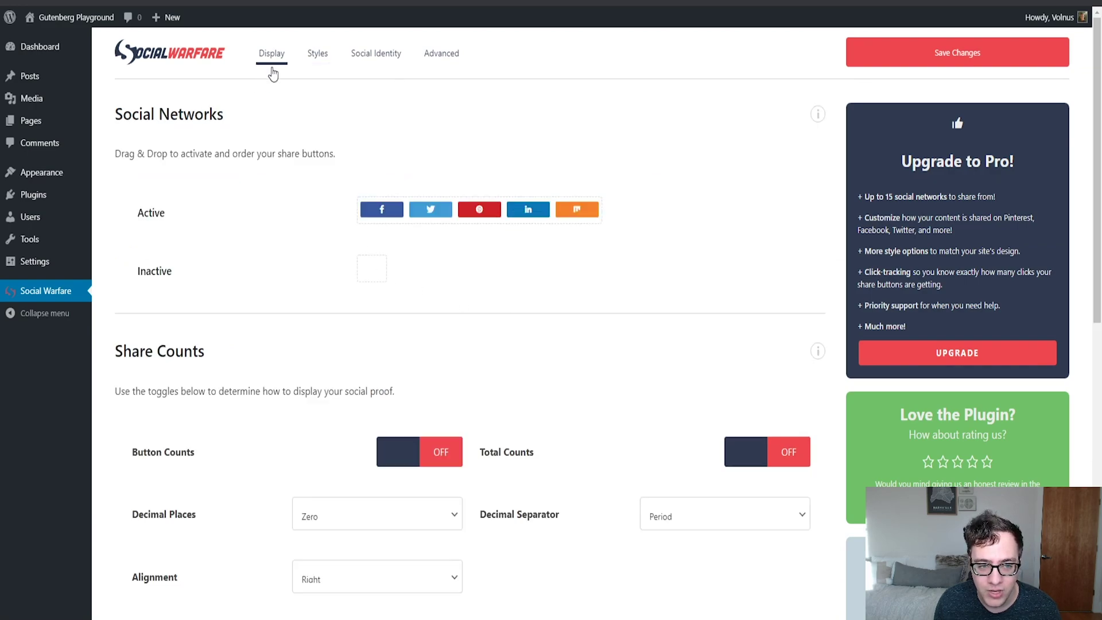
{"action": "scroll", "coordinate": [676, 406], "scroll_direction": "down", "scroll_amount": 10}
{"action": "scroll", "coordinate": [752, 459], "scroll_direction": "up", "scroll_amount": 3}
{"action": "scroll", "coordinate": [759, 434], "scroll_direction": "down", "scroll_amount": 2}
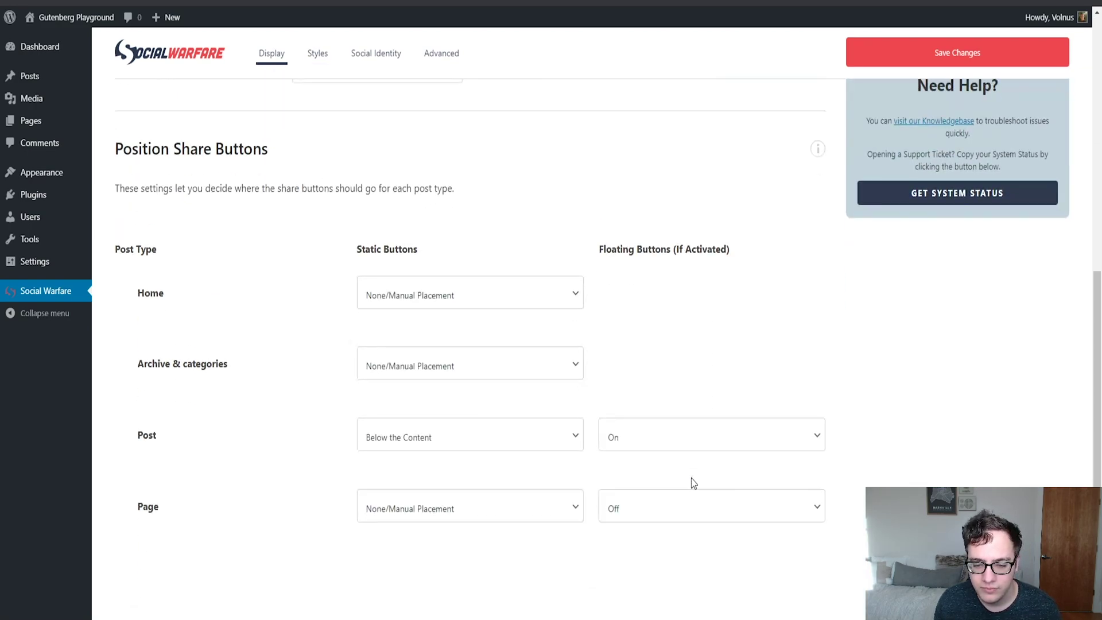
{"action": "left_click", "coordinate": [669, 448]}
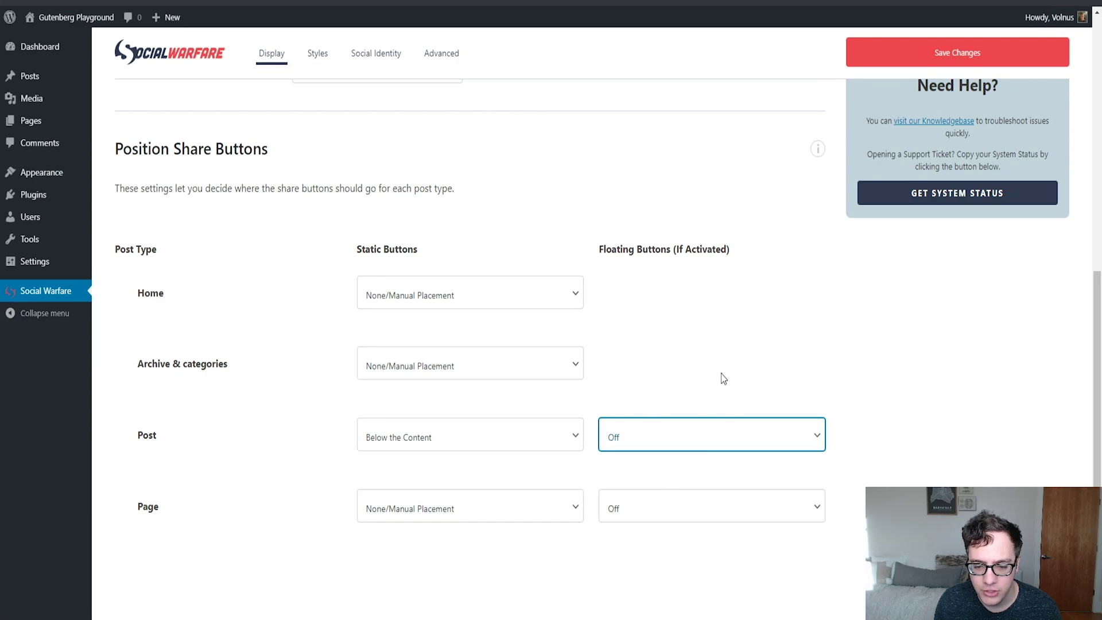
Turn off Floating Share Buttons in the Styles settings and save the changes.
{"action": "scroll", "coordinate": [673, 149], "scroll_direction": "up", "scroll_amount": 10}
{"action": "left_click", "coordinate": [316, 57]}
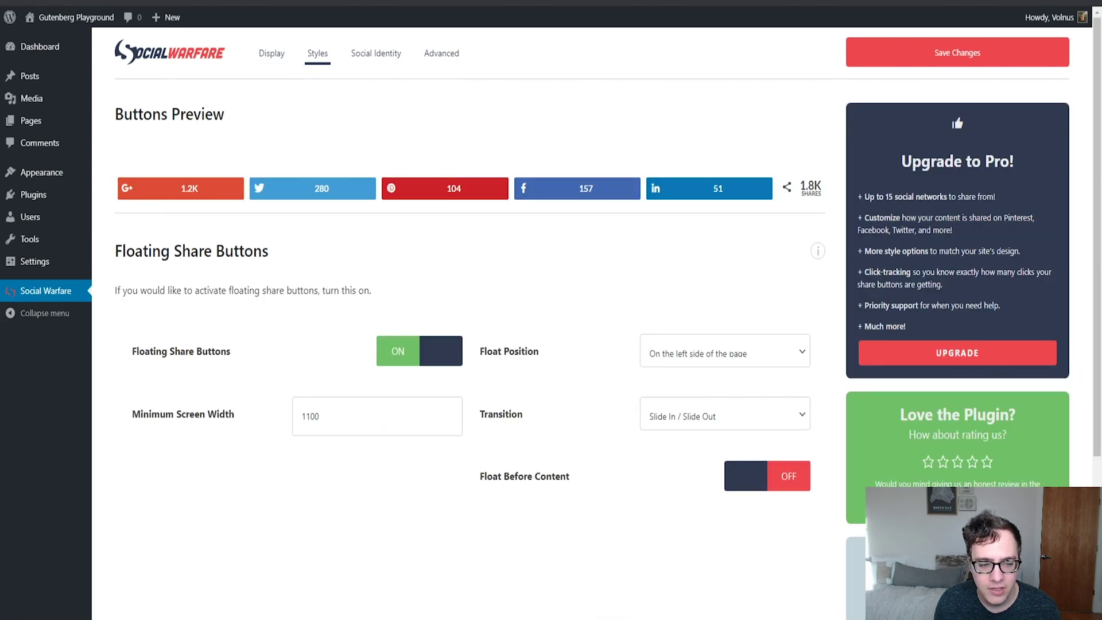
{"action": "left_click", "coordinate": [426, 354]}
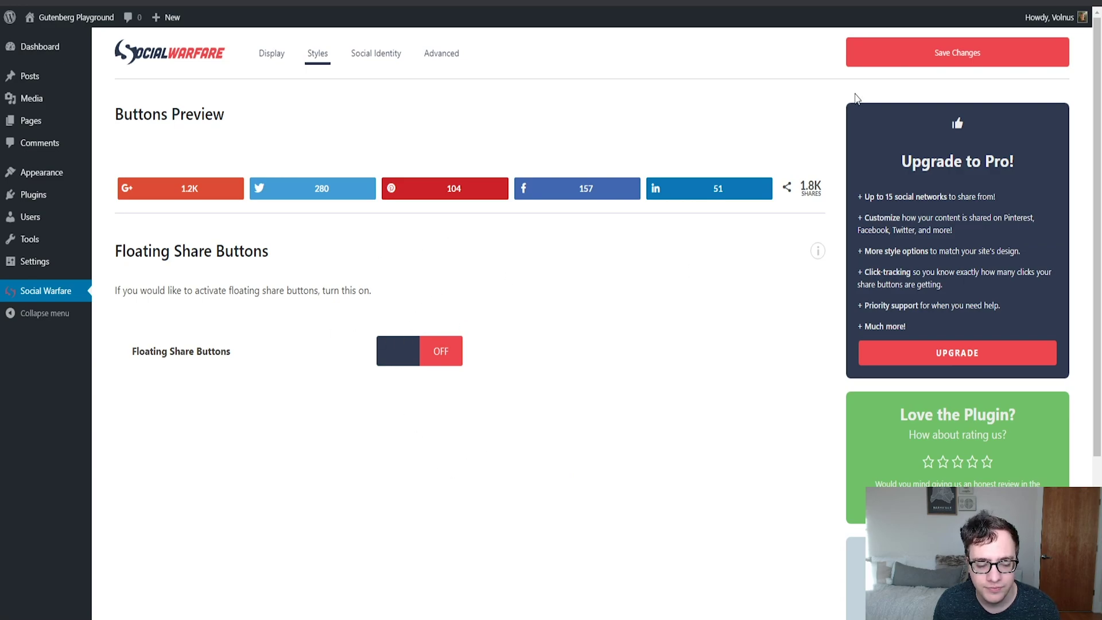
{"action": "left_click", "coordinate": [890, 55]}
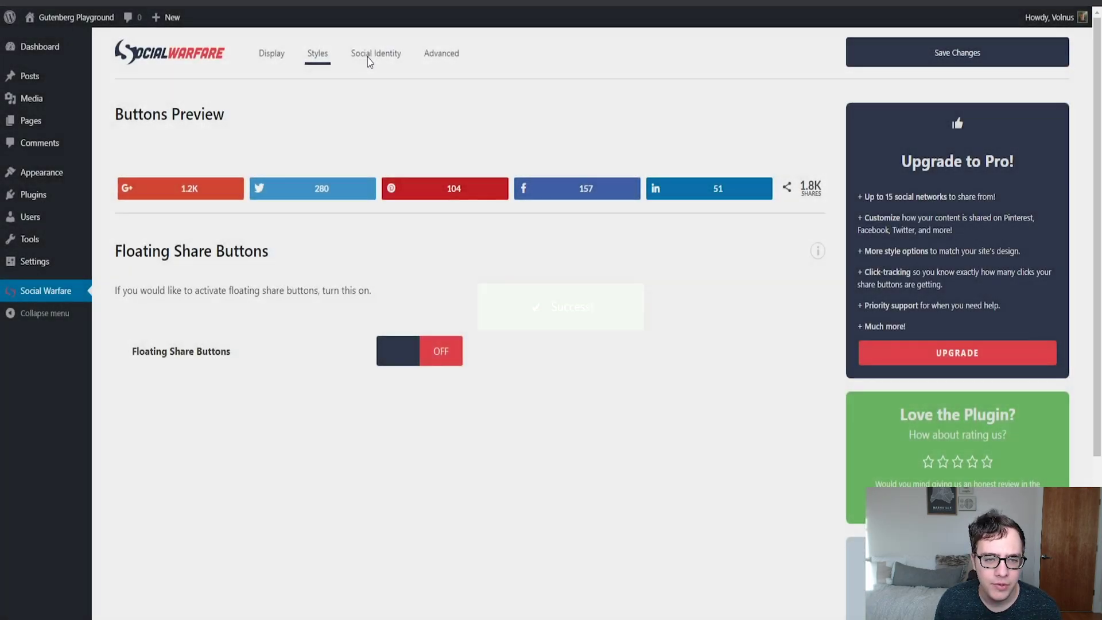
Open the Social Identity settings of Social Warfare.
{"action": "left_click", "coordinate": [370, 61]}
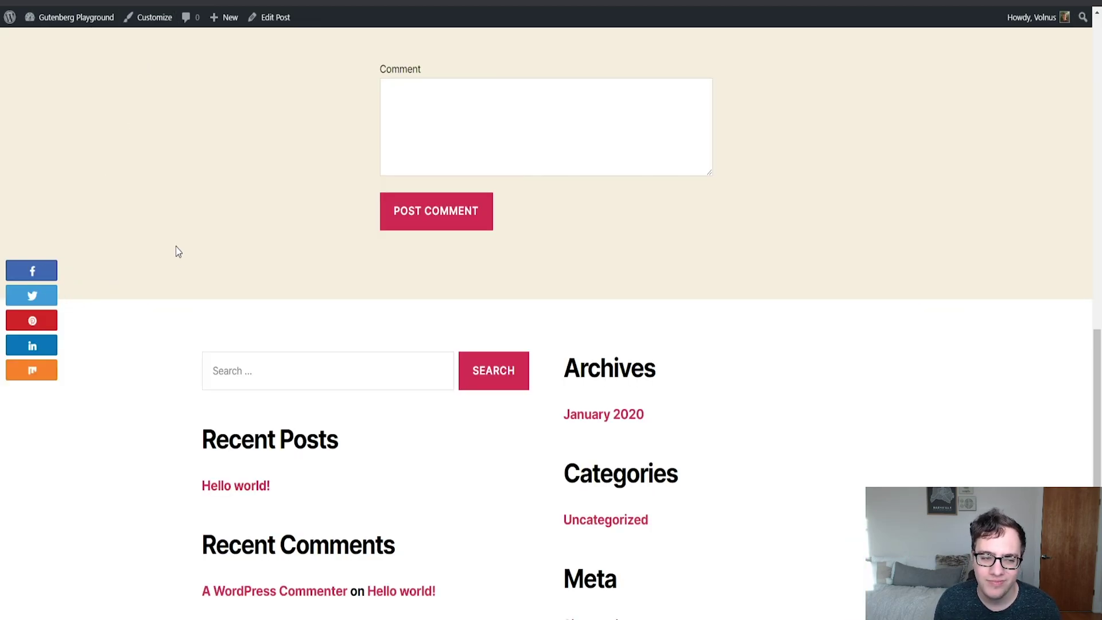
Check the live Hello world! post for the floating share buttons.
{"action": "scroll", "coordinate": [209, 287], "scroll_direction": "up", "scroll_amount": 15}
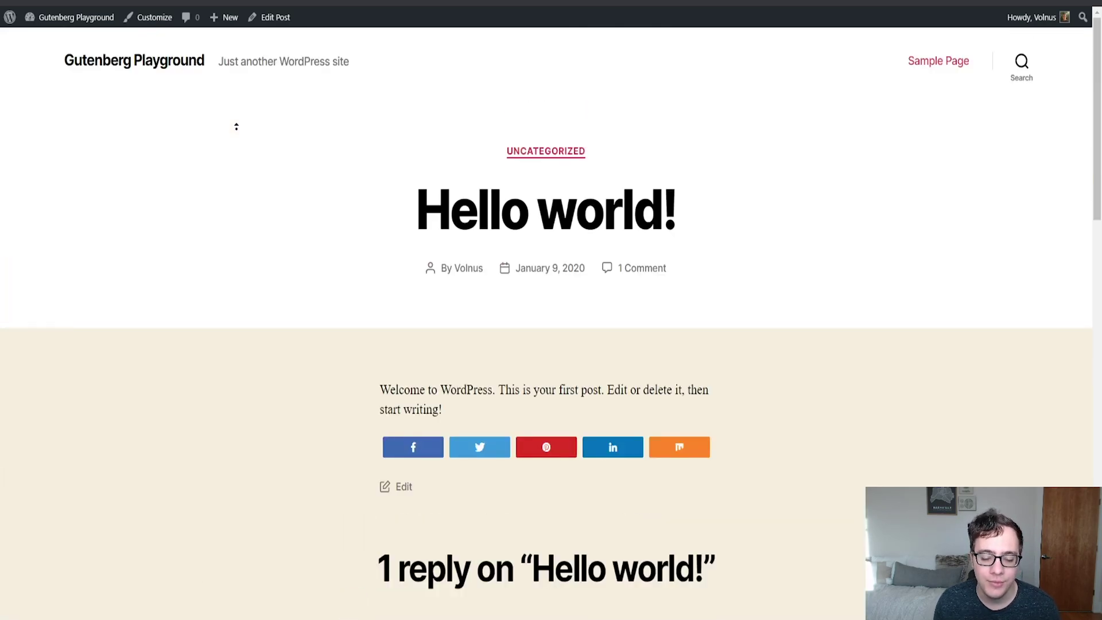
{"action": "scroll", "coordinate": [224, 212], "scroll_direction": "down", "scroll_amount": 15}
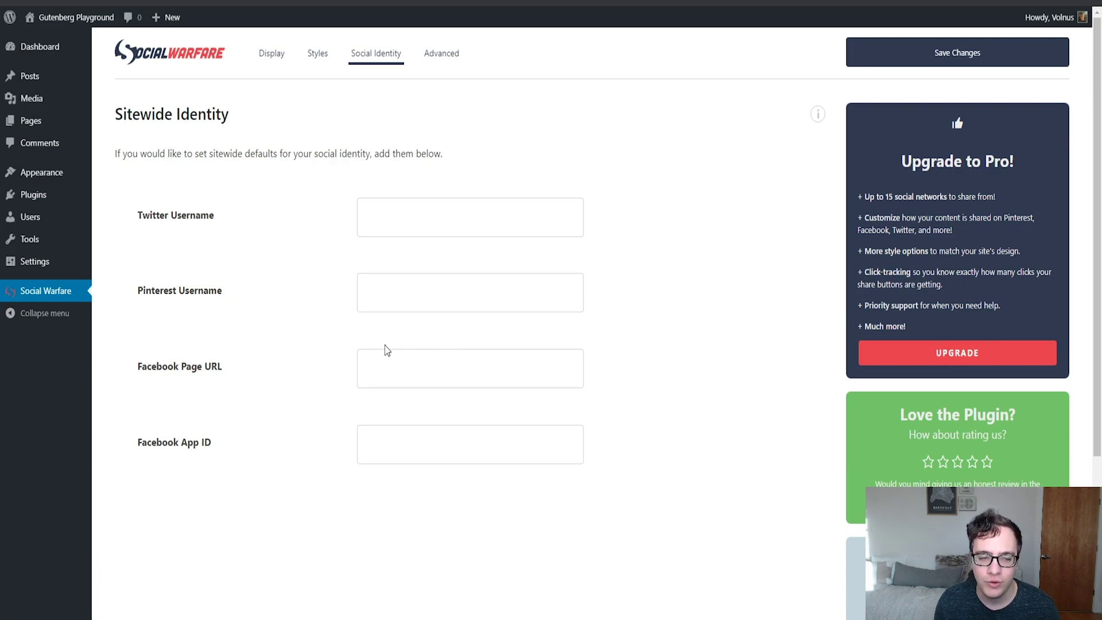
Go through the Twitter Username, Pinterest Username, Facebook Page URL and Facebook App ID fields of the Sitewide Identity settings.
{"action": "left_click", "coordinate": [388, 214]}
{"action": "left_click", "coordinate": [374, 297]}
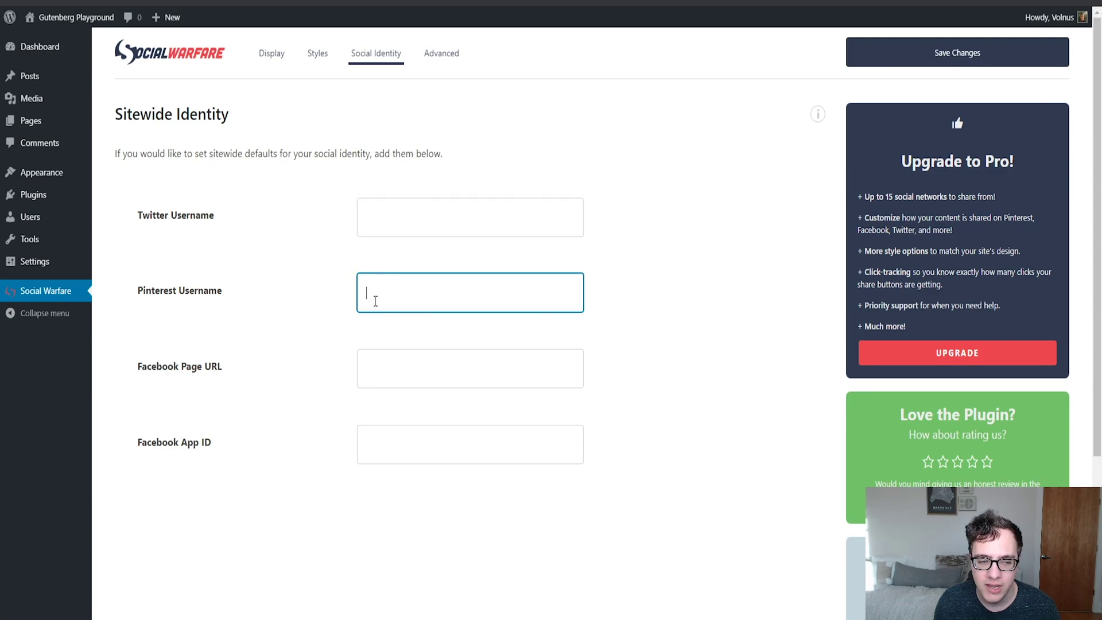
{"action": "left_click", "coordinate": [376, 363]}
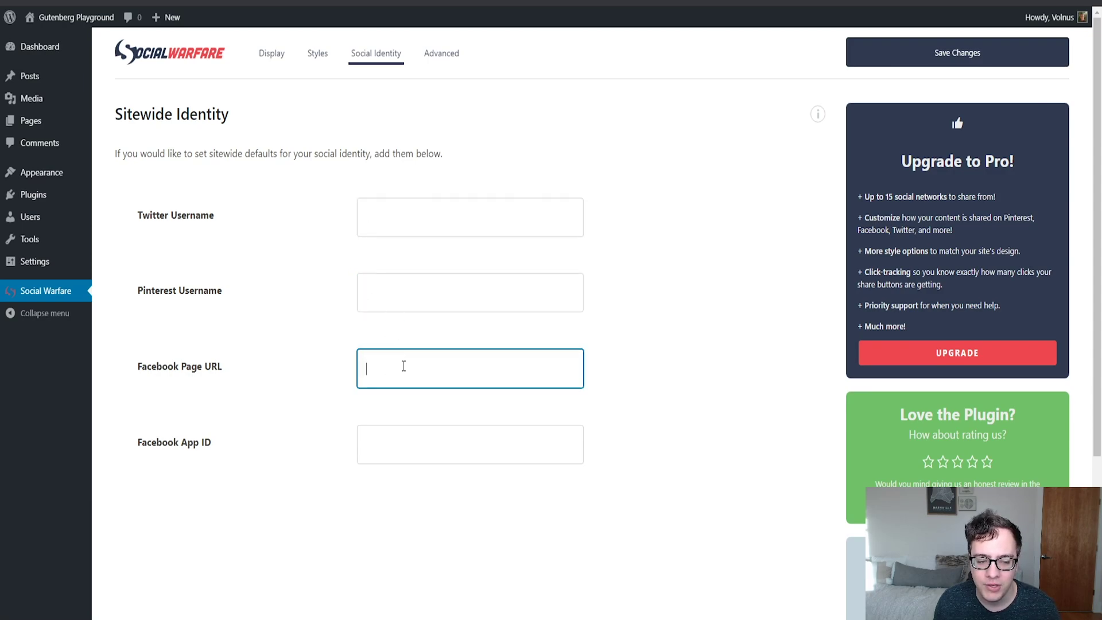
{"action": "left_click", "coordinate": [395, 454]}
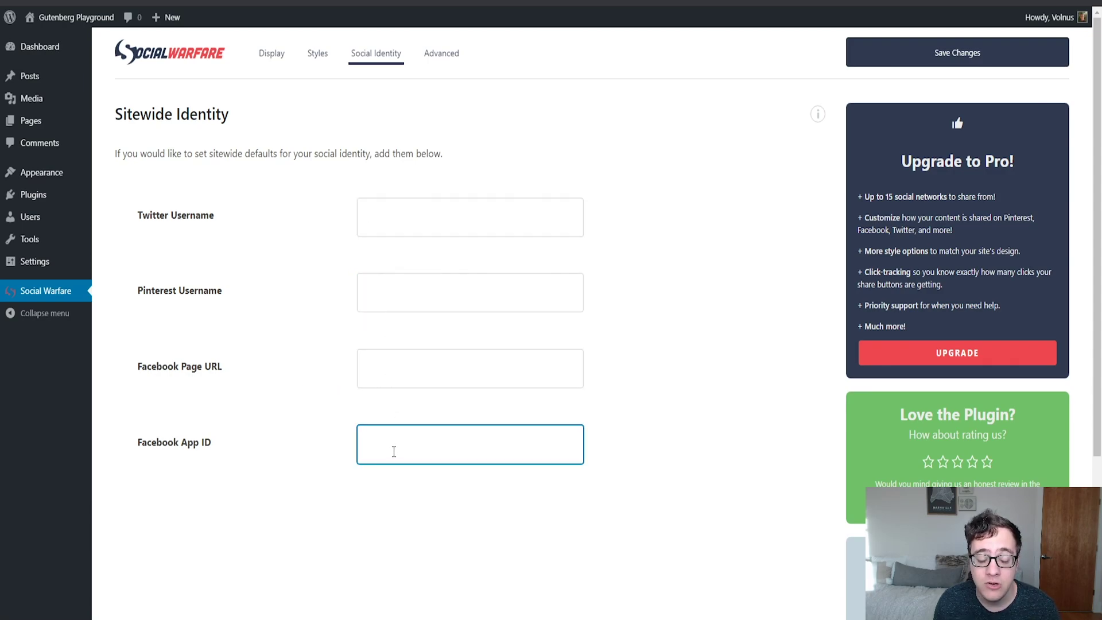
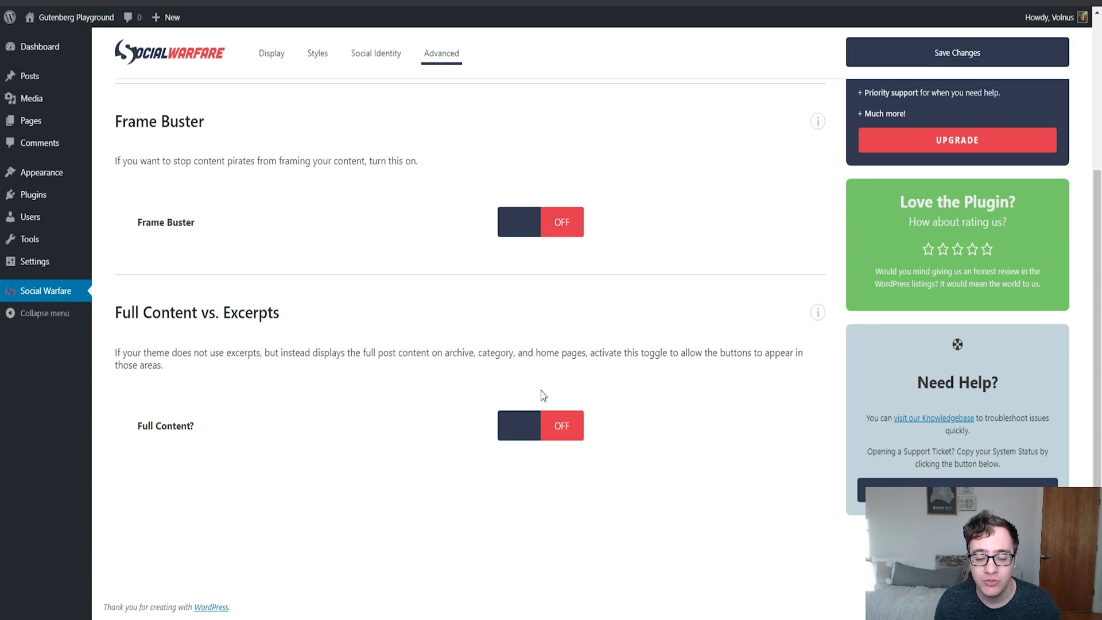
Turn on the Full Content? option in the Advanced settings and save the changes.
{"action": "left_click", "coordinate": [569, 423]}
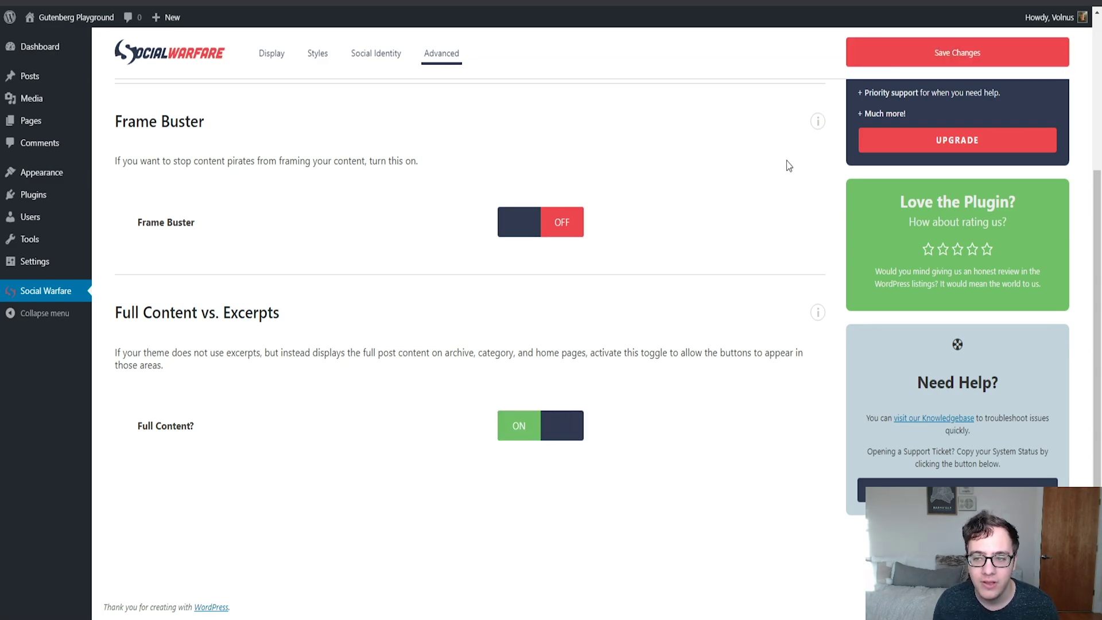
{"action": "scroll", "coordinate": [787, 165], "scroll_direction": "up", "scroll_amount": 1}
{"action": "left_click", "coordinate": [957, 52]}
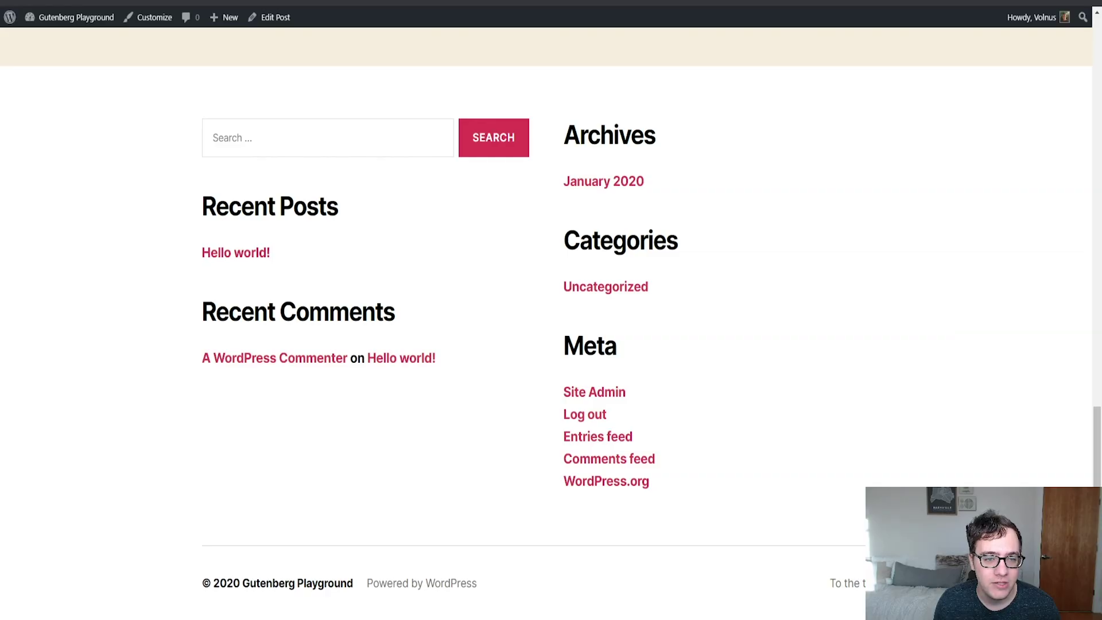
Check the live site's home page and Uncategorized category page for share buttons under the post content.
{"action": "scroll", "coordinate": [305, 167], "scroll_direction": "up", "scroll_amount": 15}
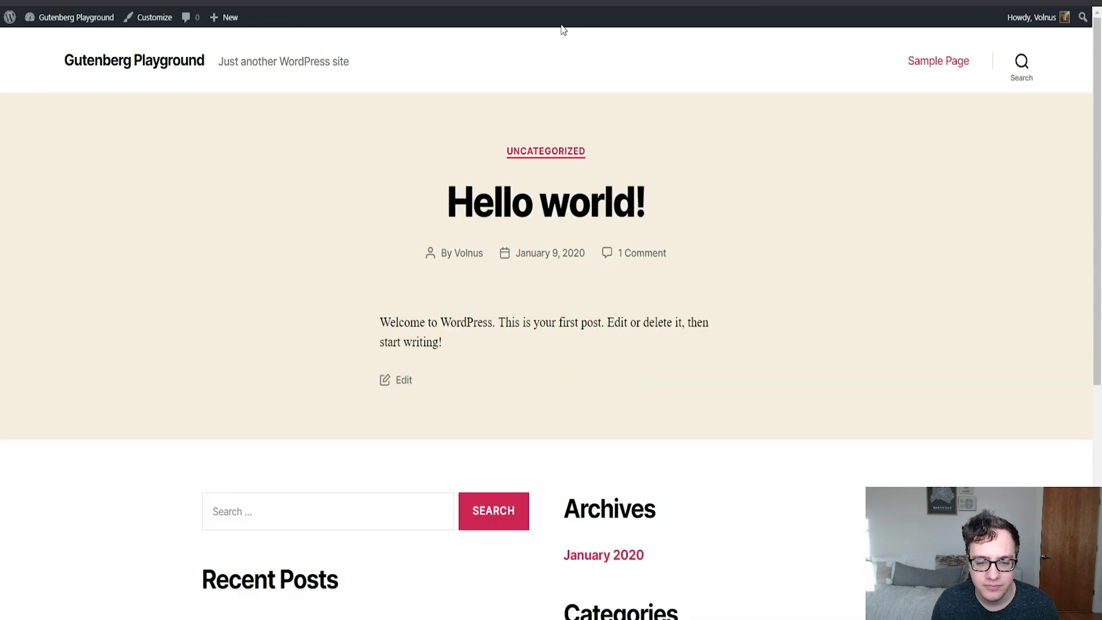
{"action": "scroll", "coordinate": [533, 63], "scroll_direction": "down", "scroll_amount": 7}
{"action": "scroll", "coordinate": [505, 201], "scroll_direction": "up", "scroll_amount": 6}
{"action": "scroll", "coordinate": [514, 256], "scroll_direction": "down", "scroll_amount": 3}
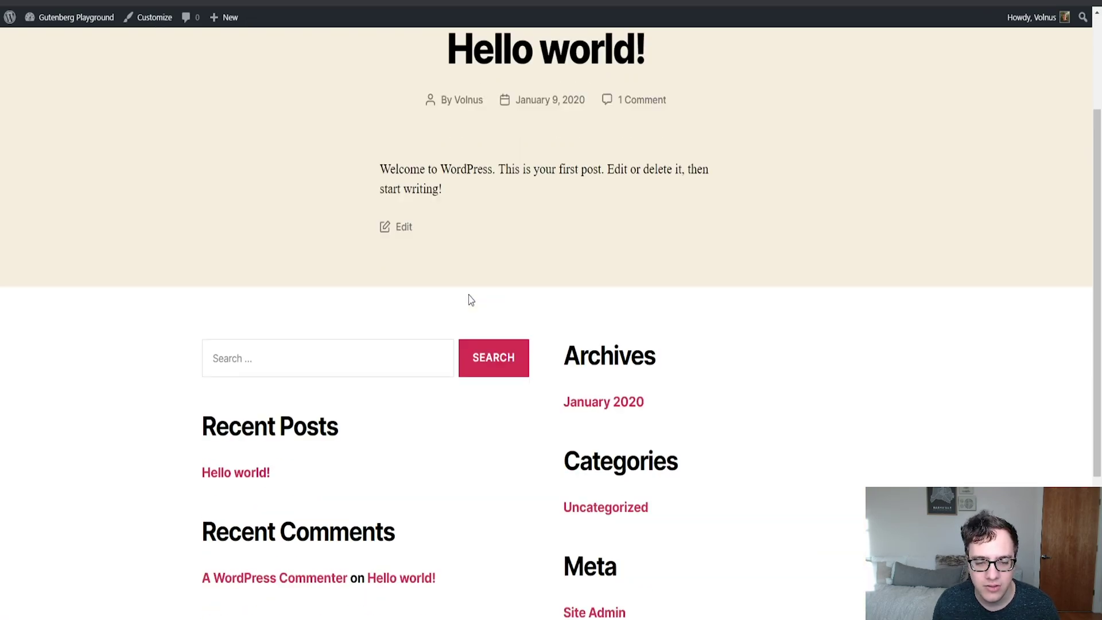
{"action": "scroll", "coordinate": [467, 297], "scroll_direction": "up", "scroll_amount": 2}
{"action": "scroll", "coordinate": [405, 100], "scroll_direction": "down", "scroll_amount": 3}
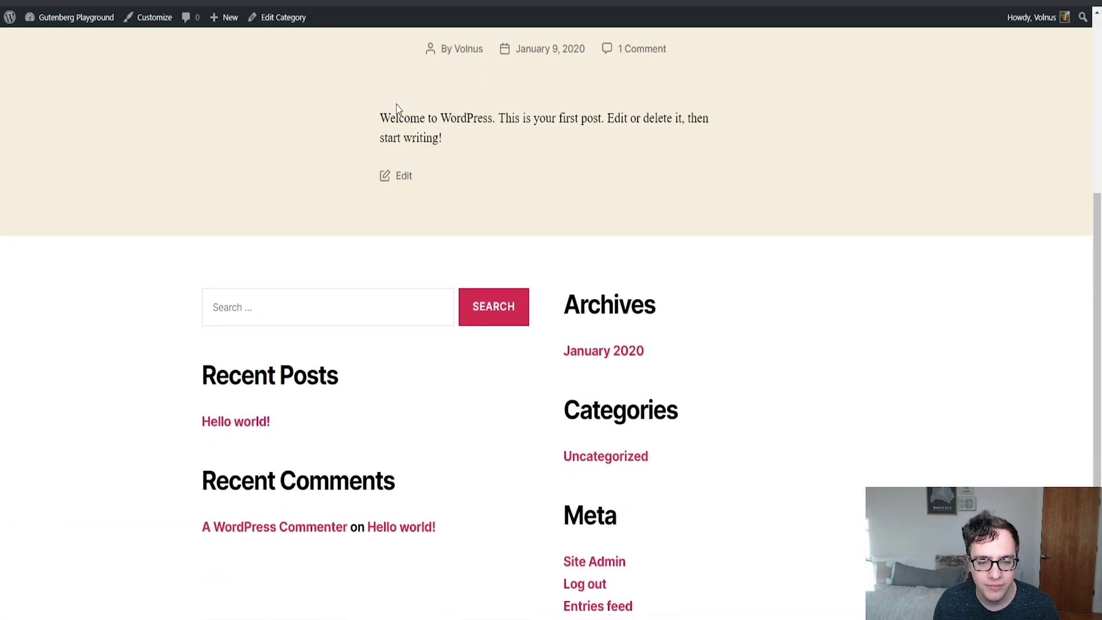
{"action": "scroll", "coordinate": [405, 101], "scroll_direction": "up", "scroll_amount": 2}
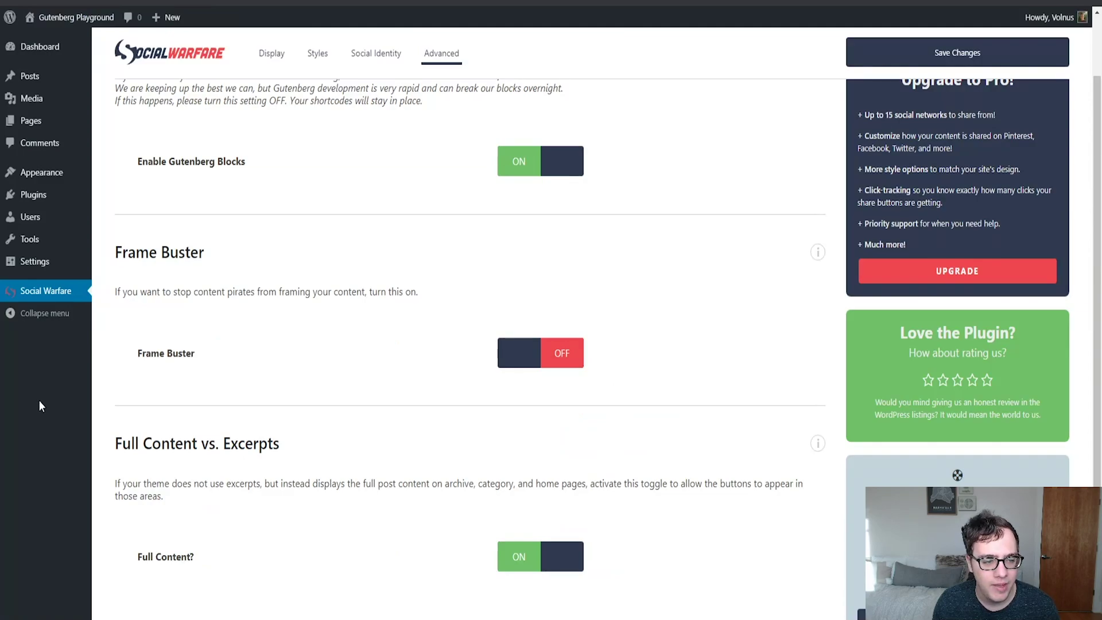
Open the WordPress Reading settings.
{"action": "mouse_move", "coordinate": [62, 256]}
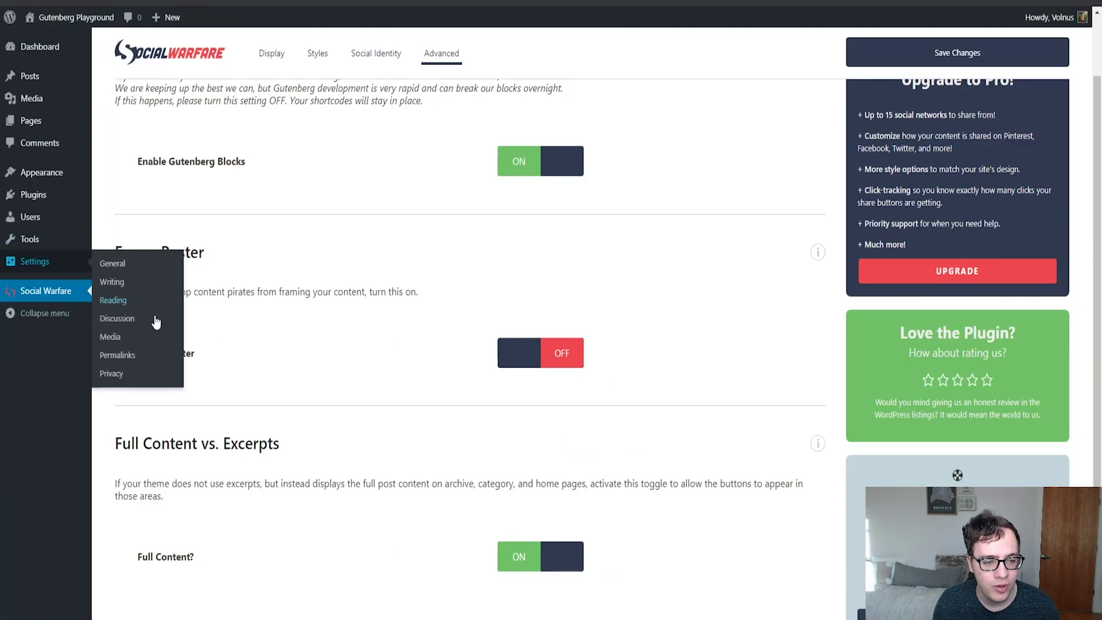
{"action": "left_click", "coordinate": [144, 299]}
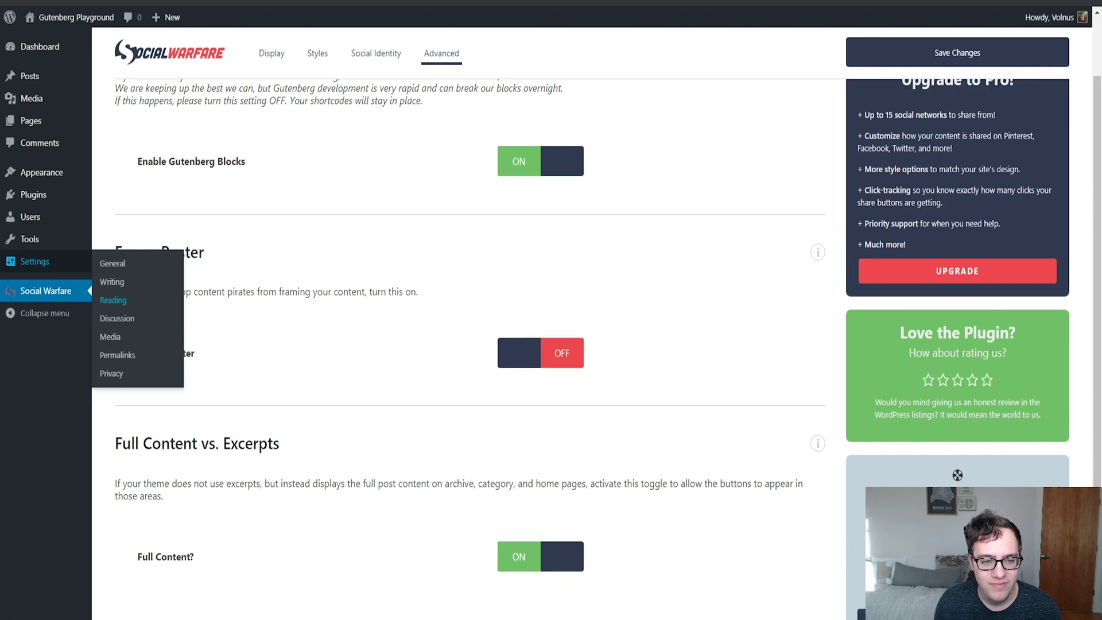
Set the static buttons for Home to Below the Content in the Position Share Buttons settings and save the changes.
{"action": "scroll", "coordinate": [563, 315], "scroll_direction": "up", "scroll_amount": 3}
{"action": "left_click", "coordinate": [271, 54]}
{"action": "scroll", "coordinate": [380, 291], "scroll_direction": "down", "scroll_amount": 5}
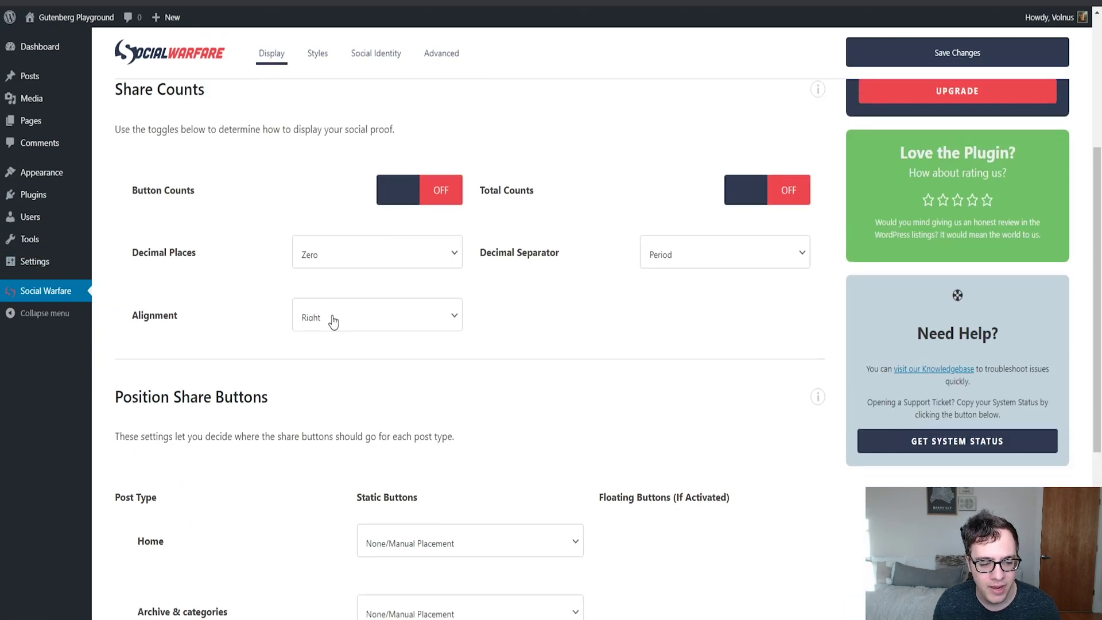
{"action": "left_click", "coordinate": [405, 292]}
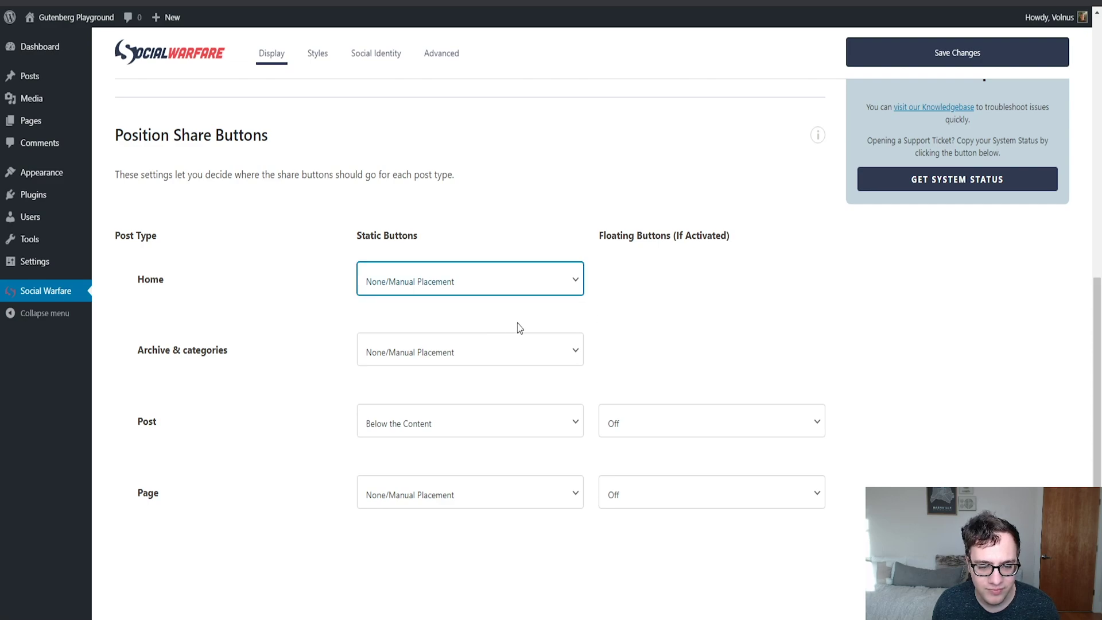
{"action": "key", "text": "Down"}
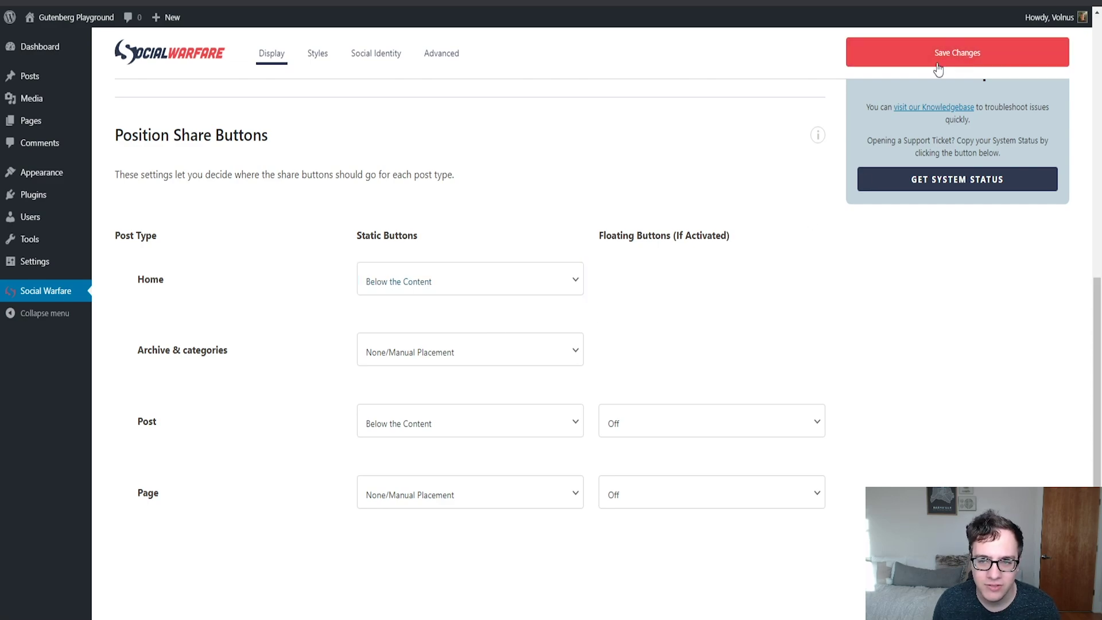
{"action": "left_click", "coordinate": [999, 40]}
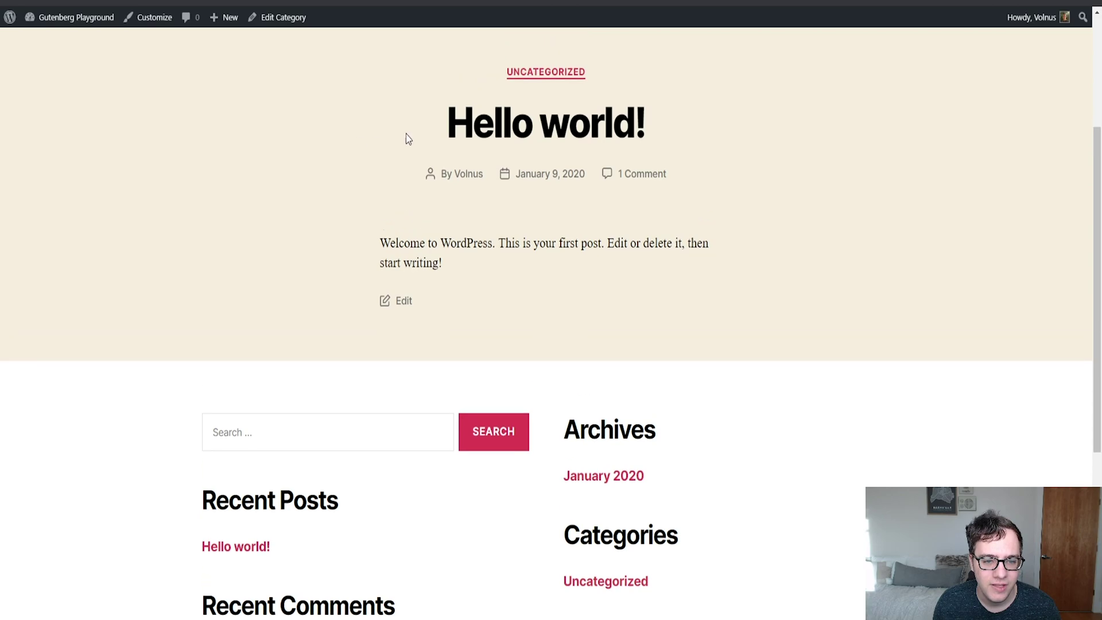
Check the live home page for share buttons below the Hello world! post content.
{"action": "scroll", "coordinate": [406, 135], "scroll_direction": "up", "scroll_amount": 4}
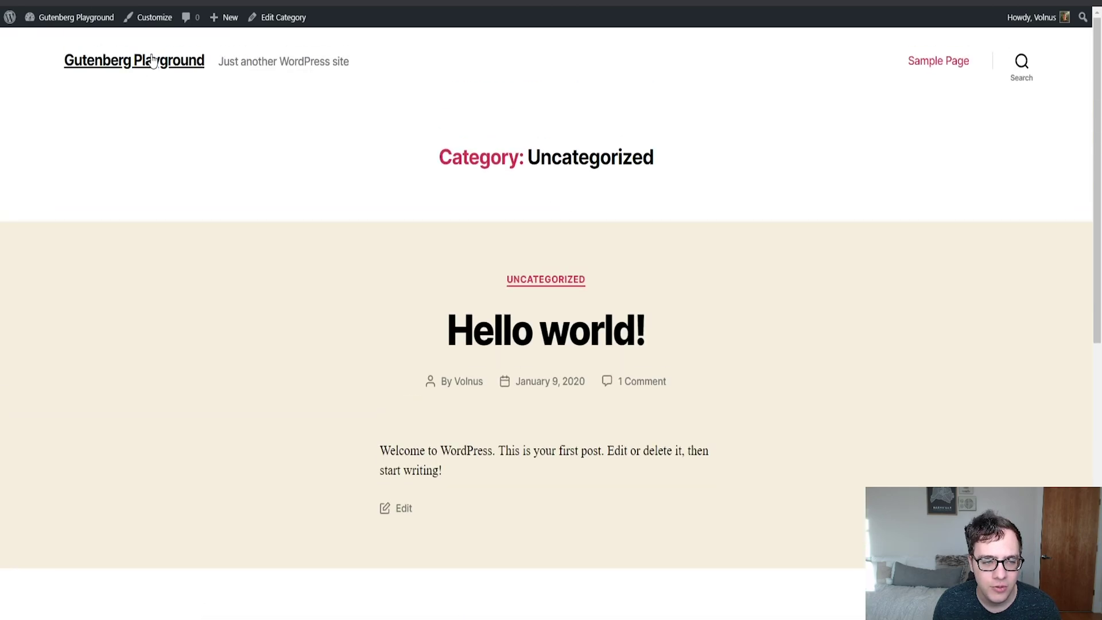
{"action": "scroll", "coordinate": [299, 327], "scroll_direction": "down", "scroll_amount": 5}
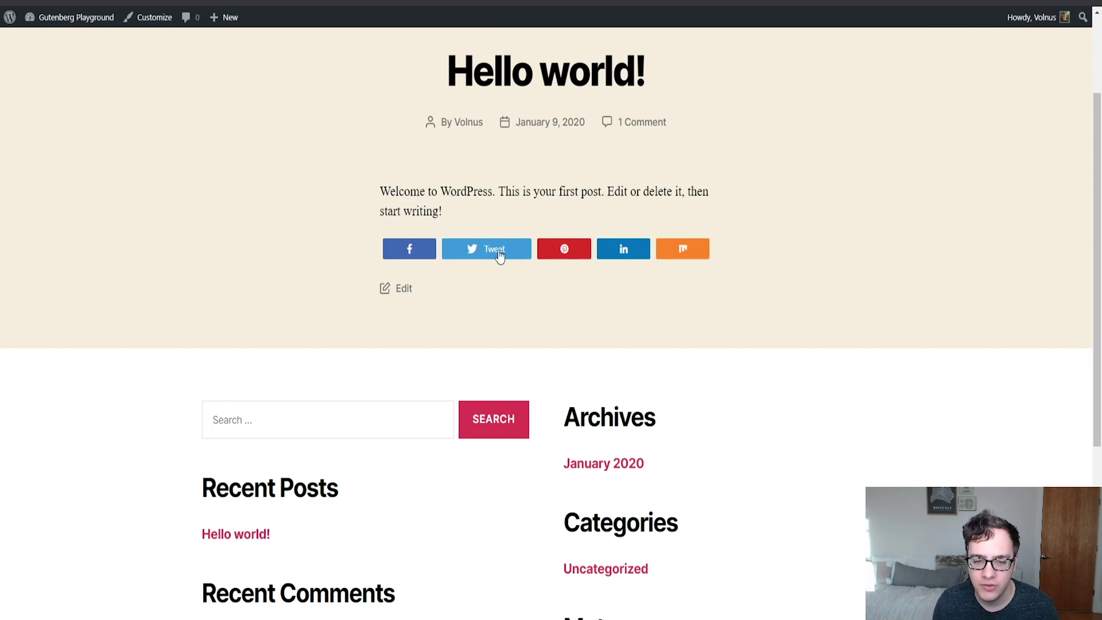
{"action": "scroll", "coordinate": [339, 238], "scroll_direction": "down", "scroll_amount": 1}
{"action": "scroll", "coordinate": [337, 233], "scroll_direction": "down", "scroll_amount": 3}
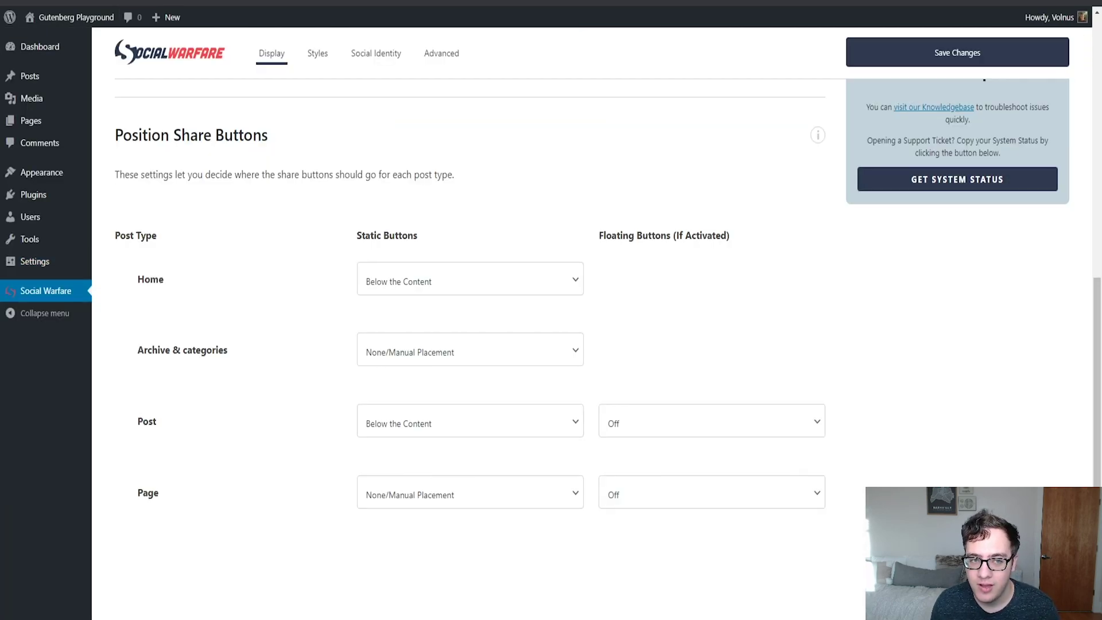
Turn off the Full Content? option in the Advanced settings and save the changes.
{"action": "left_click", "coordinate": [425, 57]}
{"action": "scroll", "coordinate": [604, 476], "scroll_direction": "down", "scroll_amount": 3}
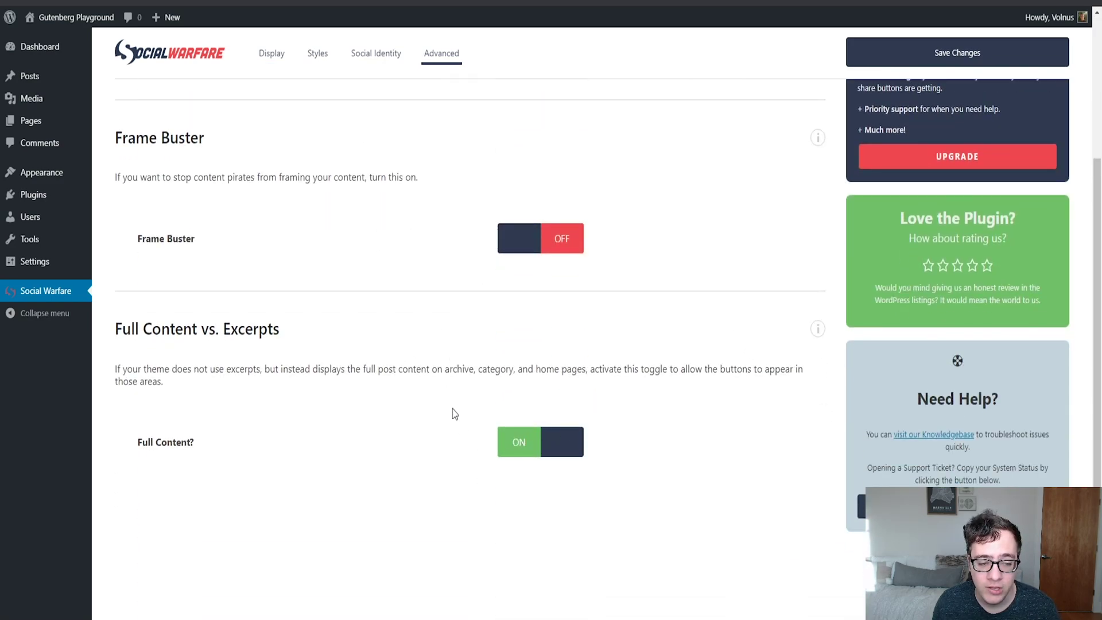
{"action": "left_click", "coordinate": [525, 458]}
{"action": "scroll", "coordinate": [533, 492], "scroll_direction": "up", "scroll_amount": 3}
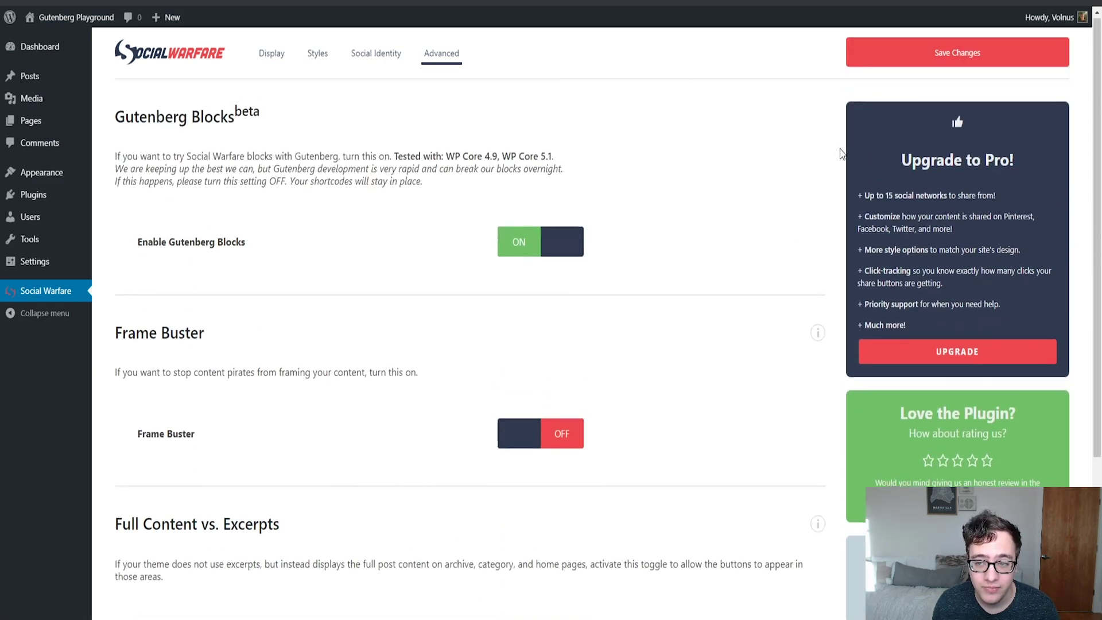
{"action": "left_click", "coordinate": [881, 57]}
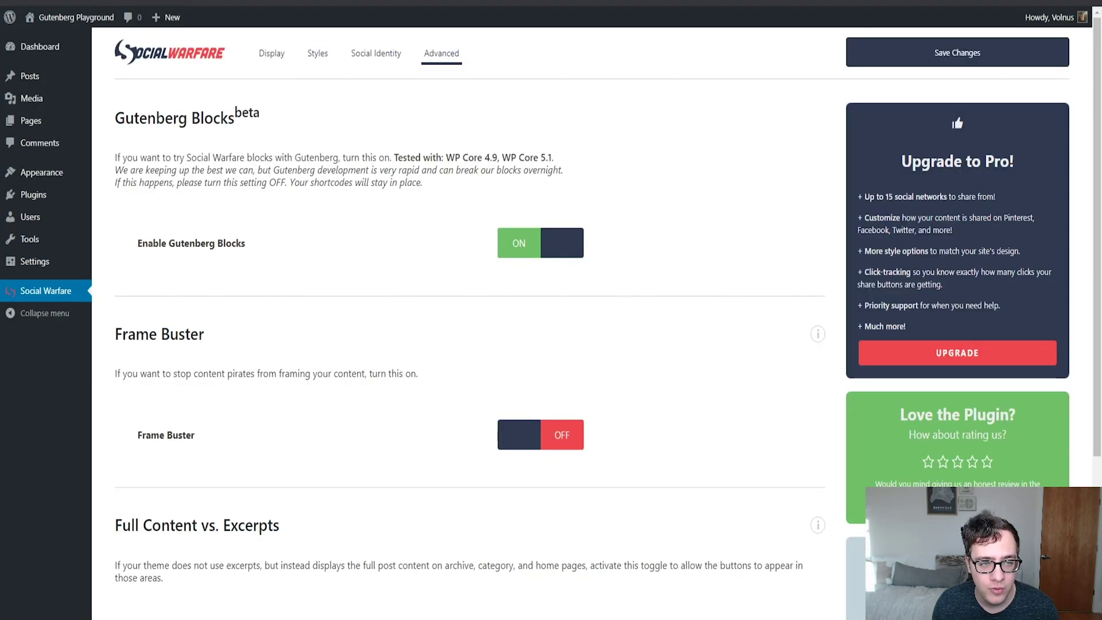
Set the static buttons for Home back to None/Manual Placement, save the changes and return to the Advanced settings.
{"action": "left_click", "coordinate": [271, 53]}
{"action": "scroll", "coordinate": [436, 319], "scroll_direction": "down", "scroll_amount": 3}
{"action": "scroll", "coordinate": [435, 320], "scroll_direction": "down", "scroll_amount": 5}
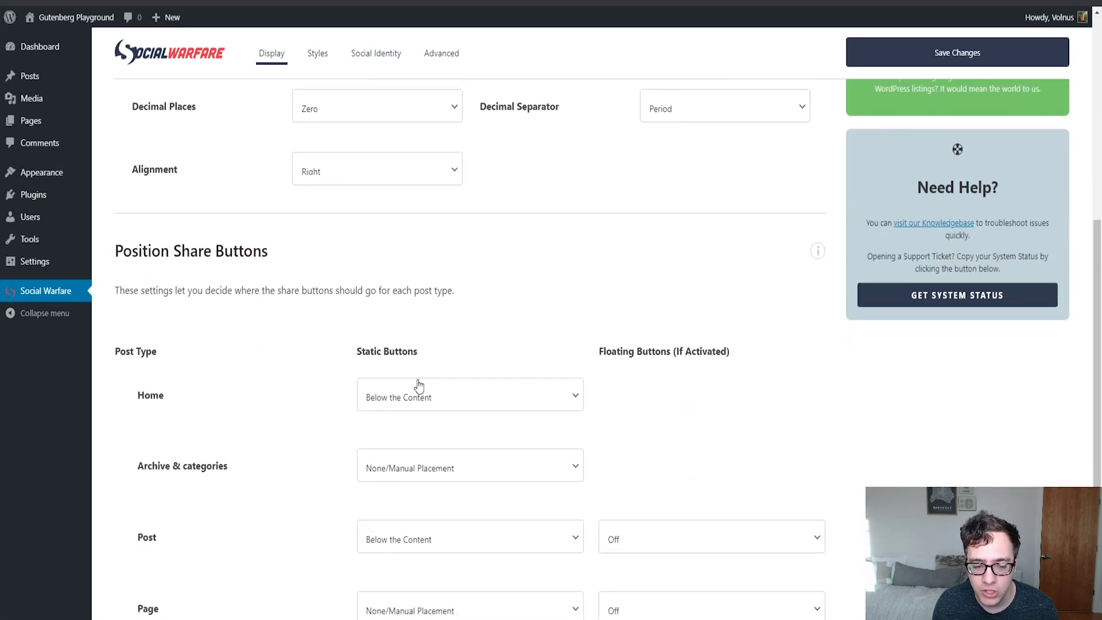
{"action": "left_click", "coordinate": [443, 353]}
{"action": "left_click", "coordinate": [430, 401]}
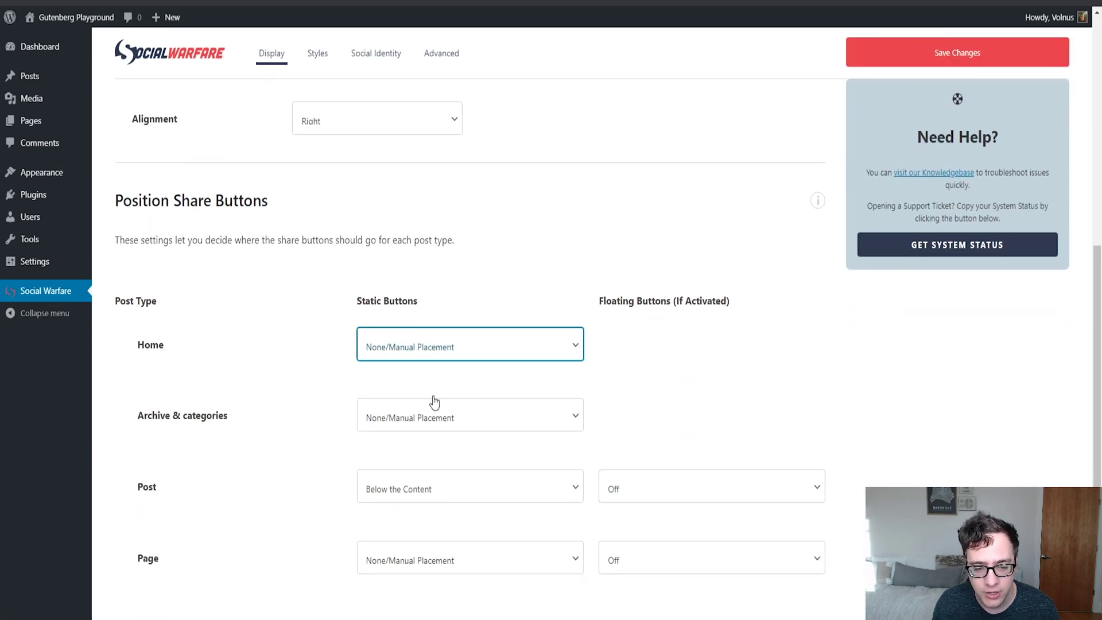
{"action": "left_click", "coordinate": [924, 50]}
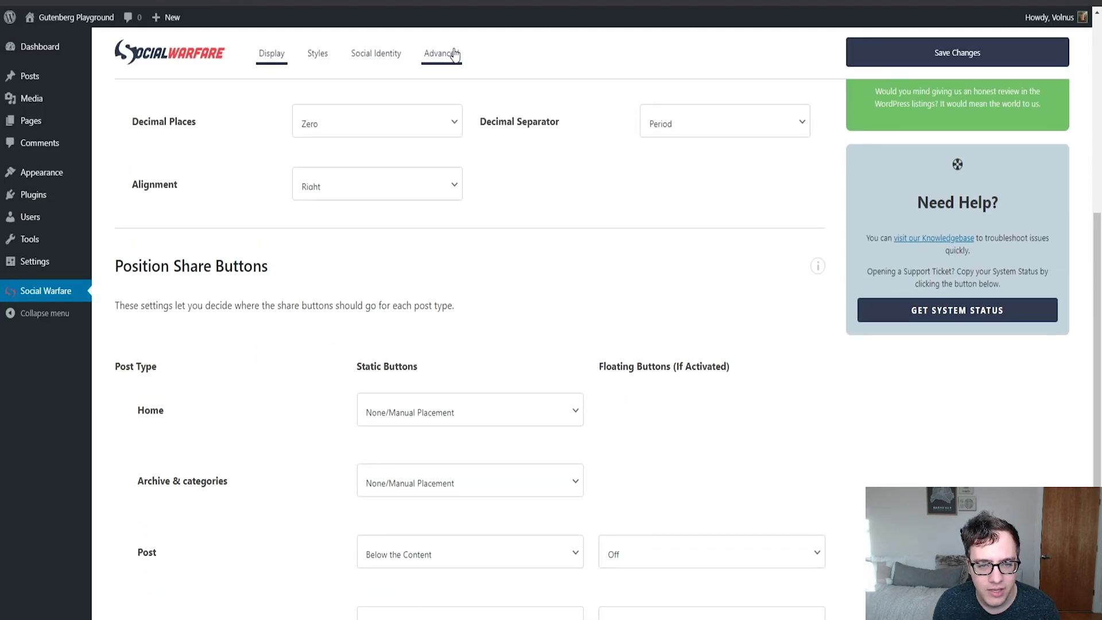
{"action": "left_click", "coordinate": [454, 54]}
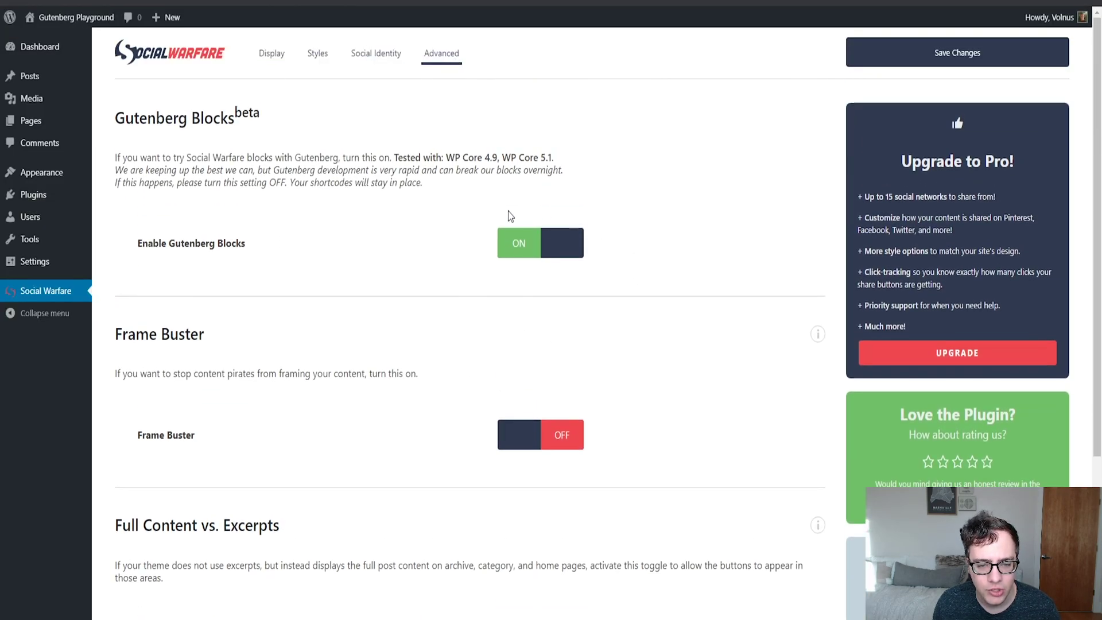
Create a new post with the title "dfgg".
{"action": "mouse_move", "coordinate": [49, 78]}
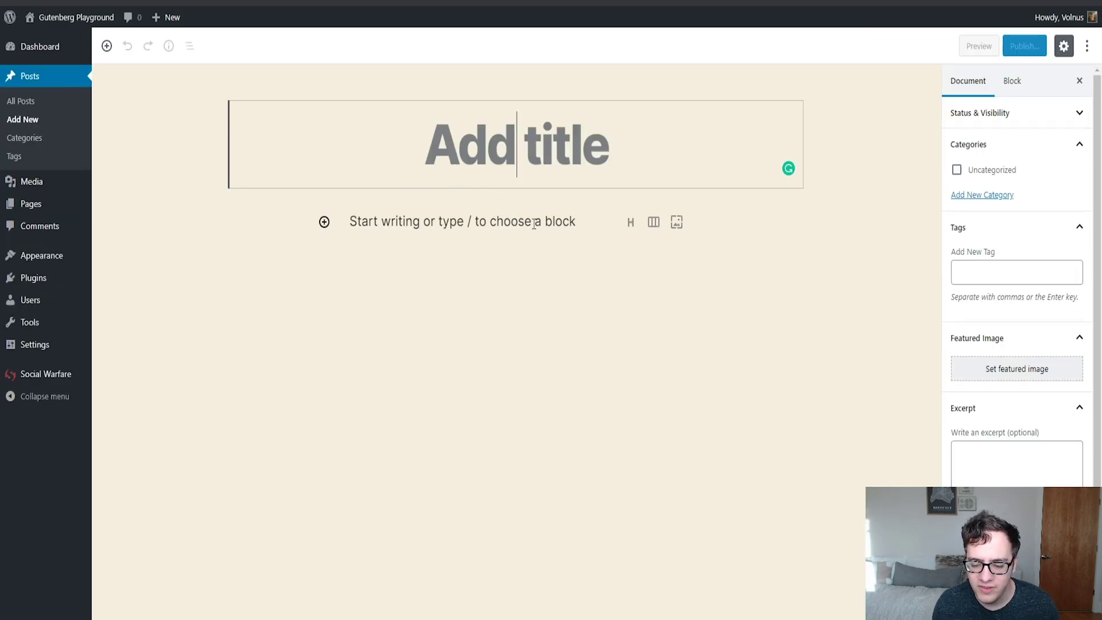
{"action": "type", "text": "dfgg"}
{"action": "left_click", "coordinate": [560, 215]}
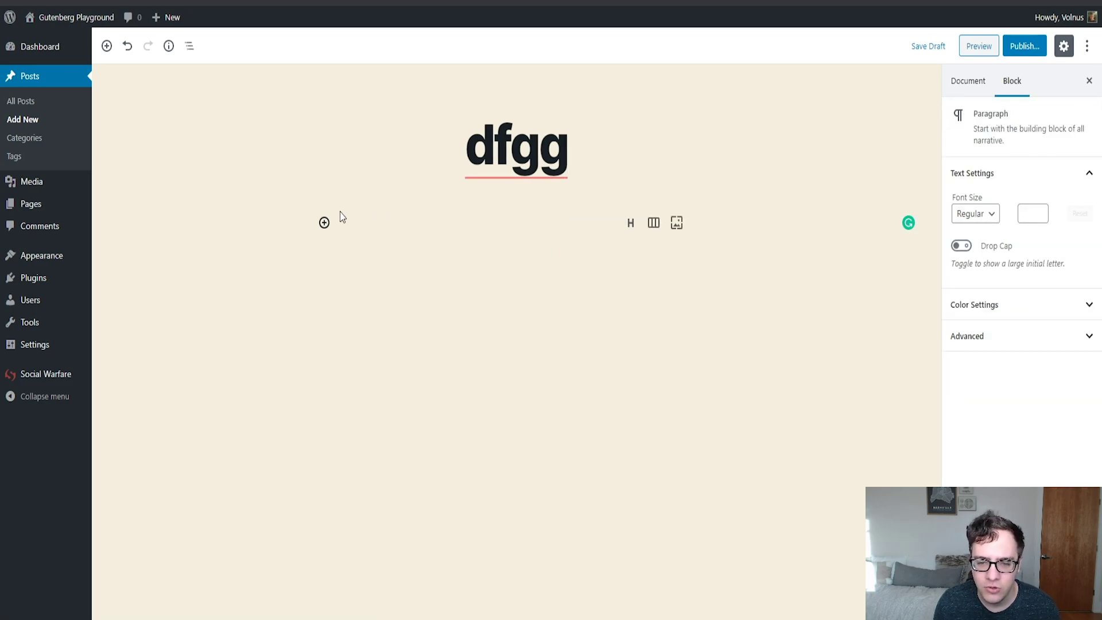
Insert a Social Warfare block into the body of the new post.
{"action": "left_click", "coordinate": [324, 223]}
{"action": "scroll", "coordinate": [445, 290], "scroll_direction": "down", "scroll_amount": 5}
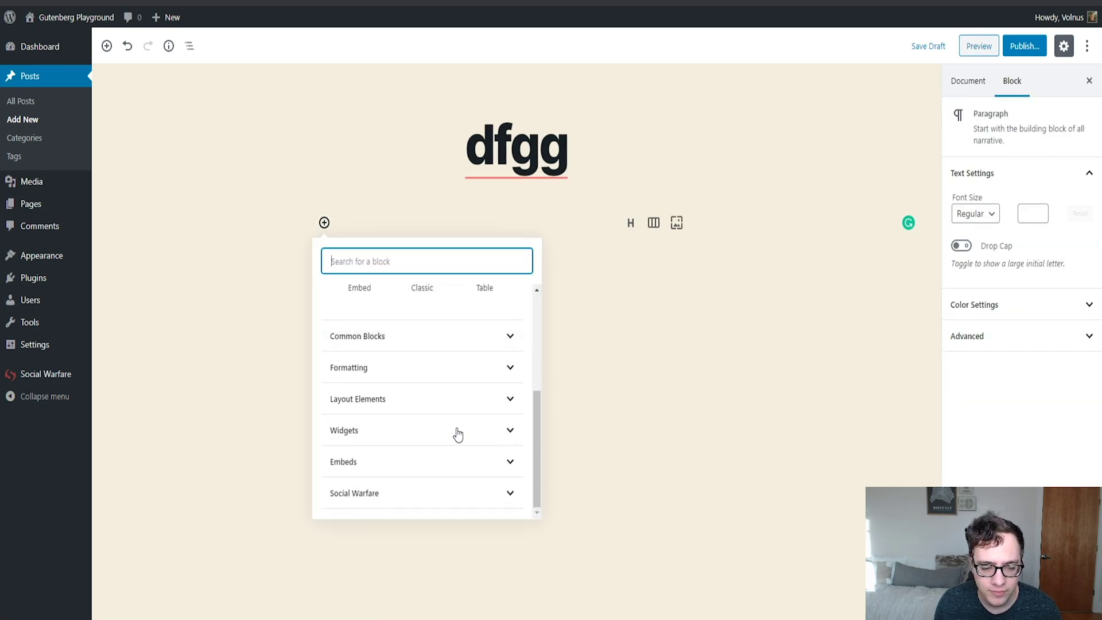
{"action": "left_click", "coordinate": [482, 495]}
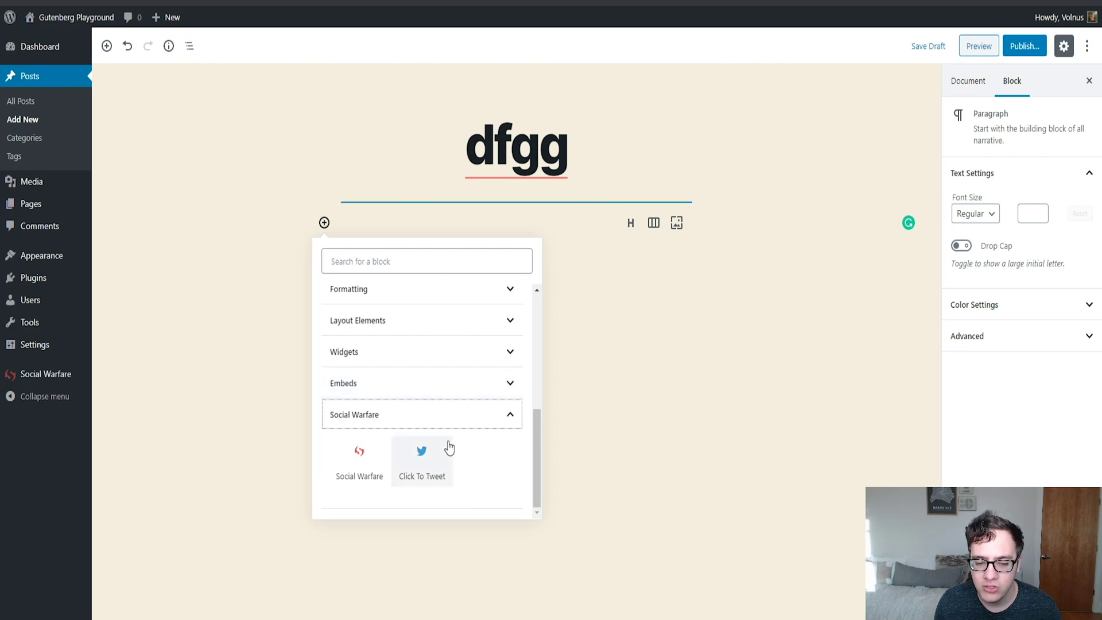
{"action": "left_click", "coordinate": [370, 451]}
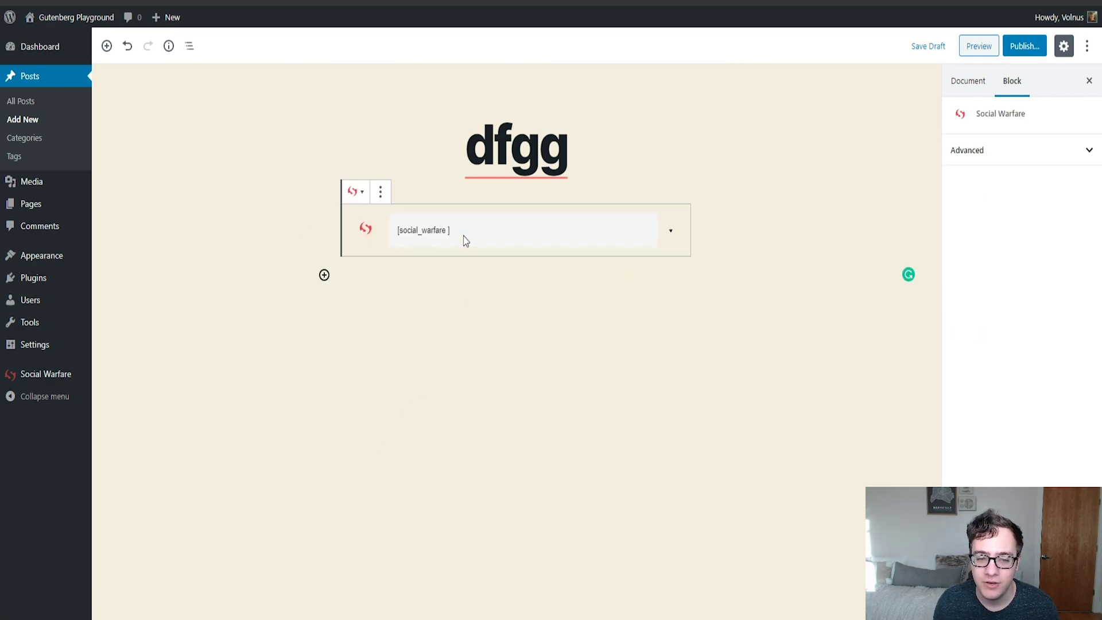
Expand the Social Warfare block's shortcode options and examine its post and networks fields.
{"action": "left_click", "coordinate": [441, 269]}
{"action": "left_click", "coordinate": [670, 235]}
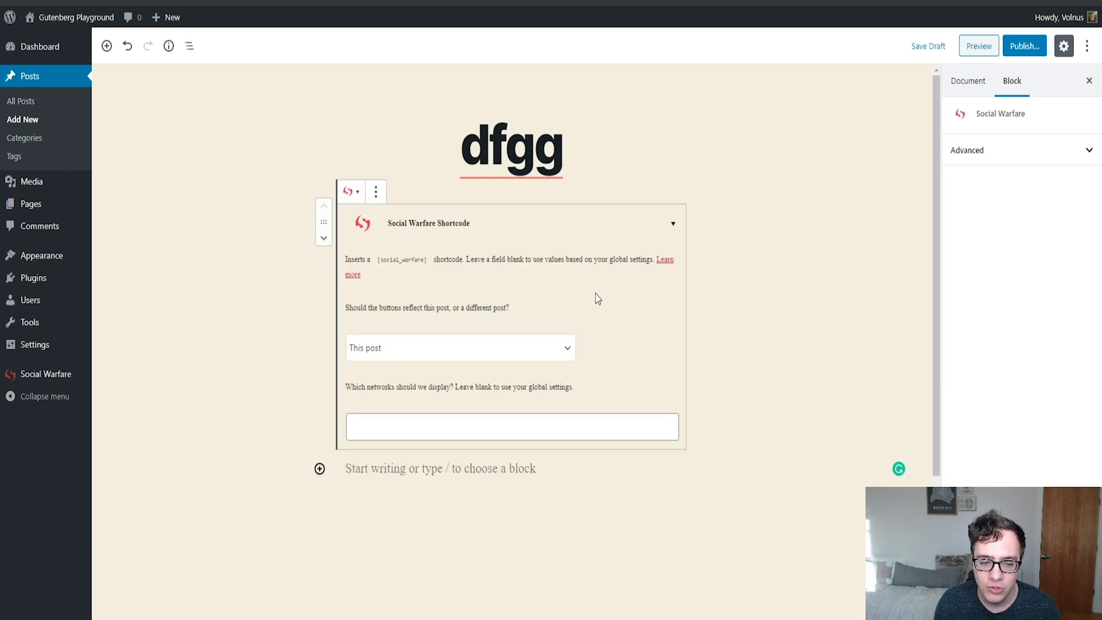
{"action": "left_click", "coordinate": [512, 426]}
{"action": "left_click", "coordinate": [515, 482]}
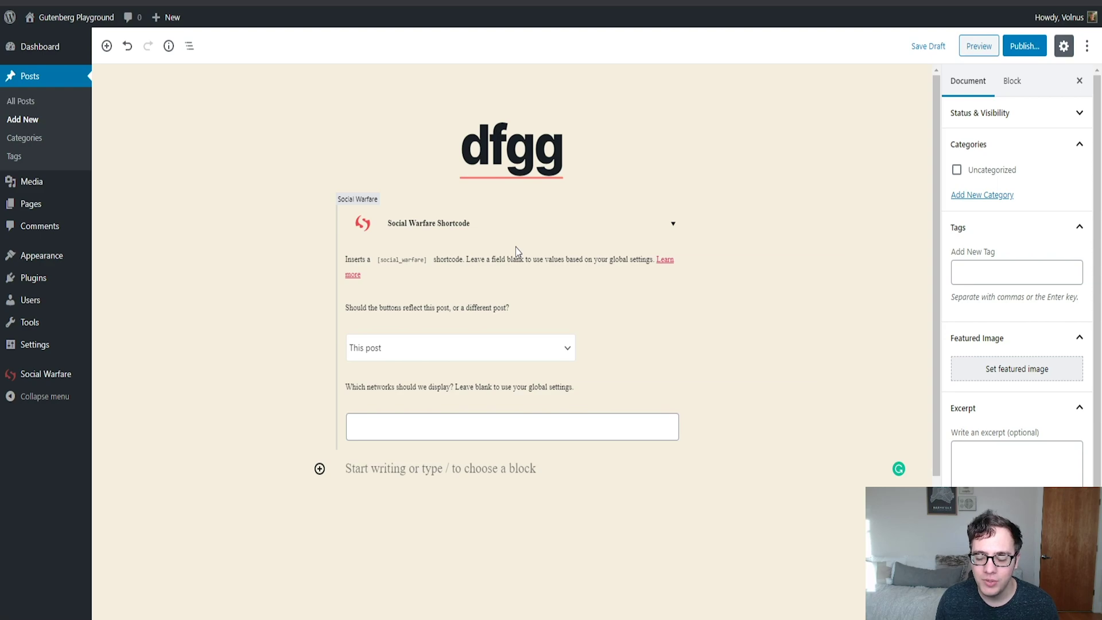
Preview the post with its Social Warfare share buttons and return to the editor.
{"action": "mouse_move", "coordinate": [401, 472]}
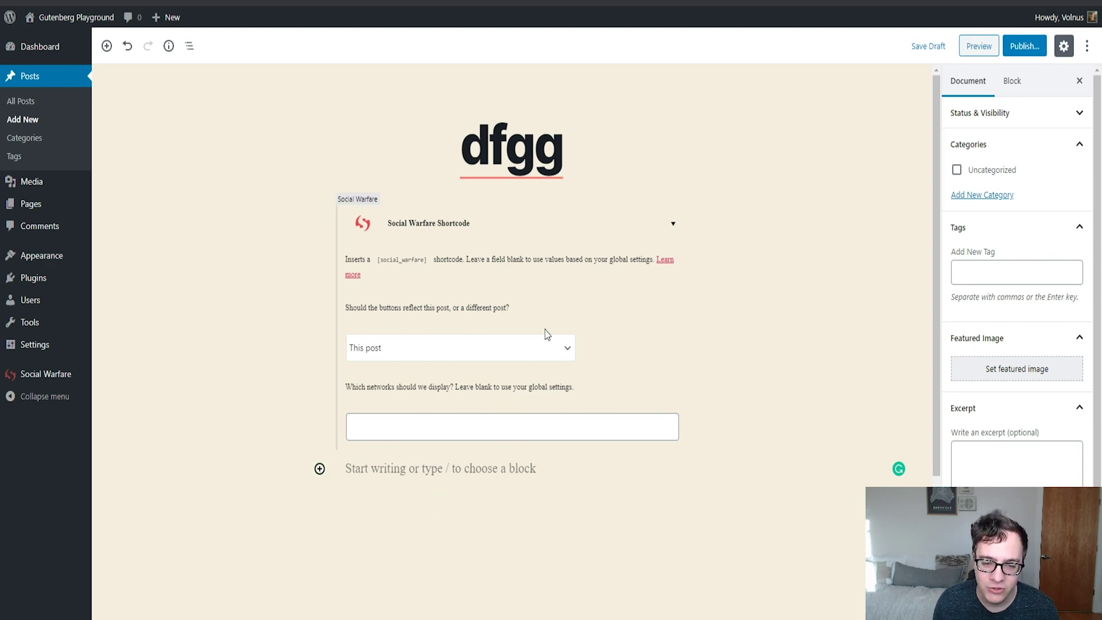
{"action": "left_click", "coordinate": [977, 46]}
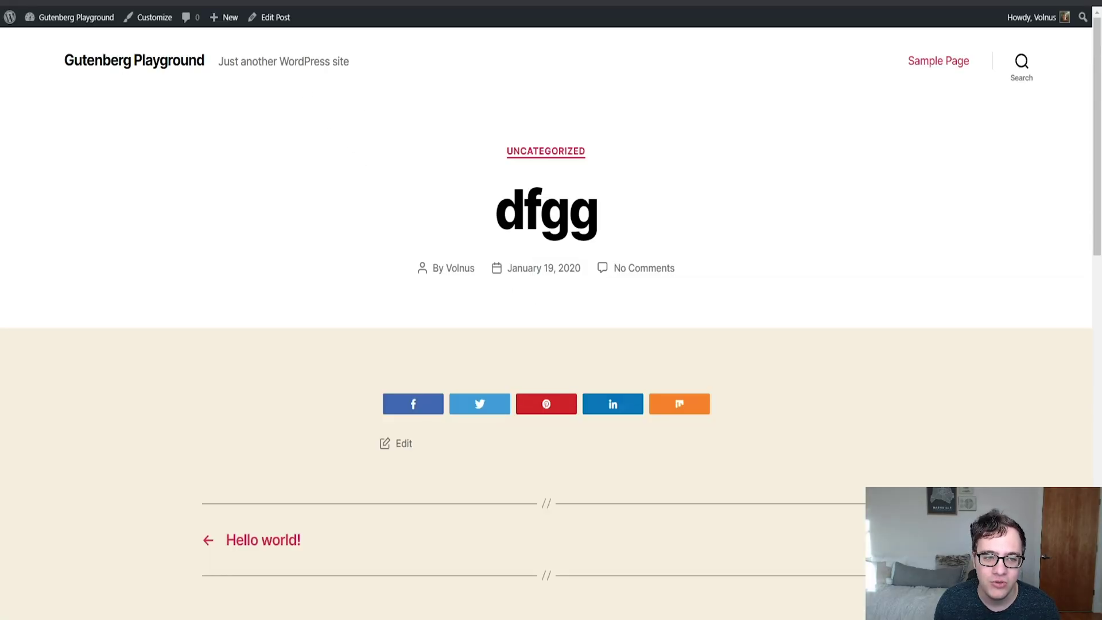
{"action": "key", "text": "ctrl+w"}
Switch the Social Warfare block's post option to Another post to see its extra field, and set it back to This post.
{"action": "left_click", "coordinate": [424, 359]}
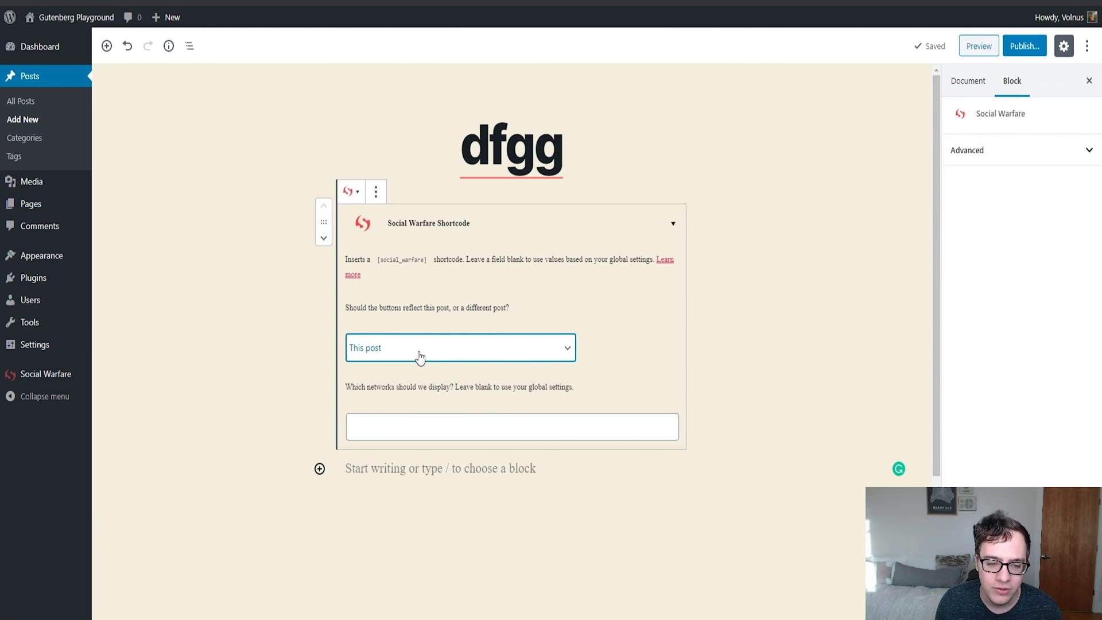
{"action": "left_click", "coordinate": [376, 386]}
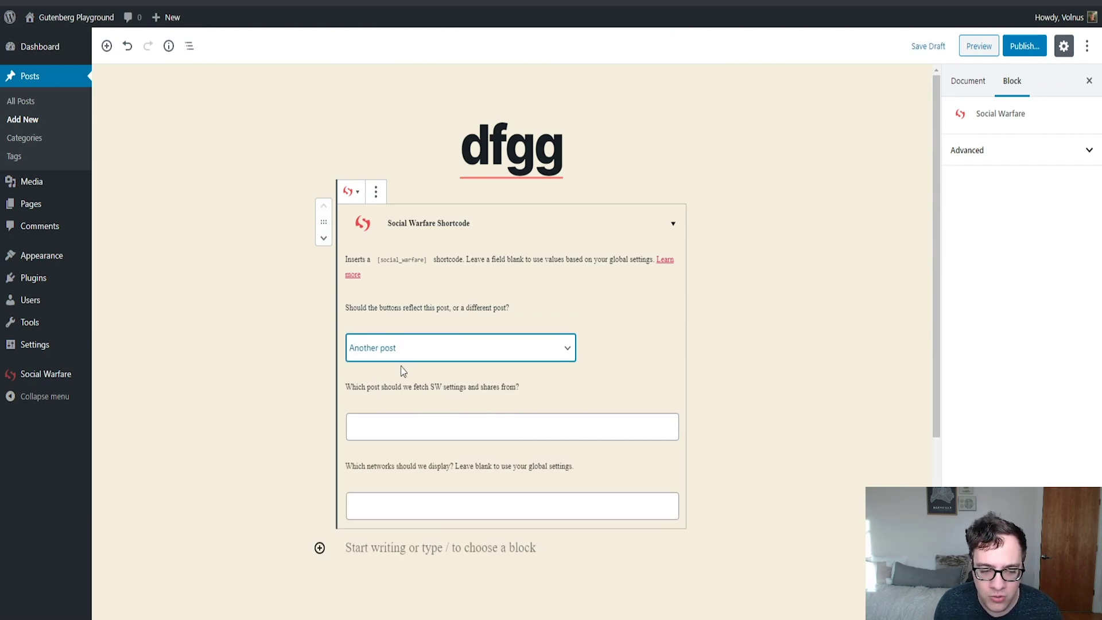
{"action": "key", "text": "Up"}
{"action": "left_click", "coordinate": [437, 421]}
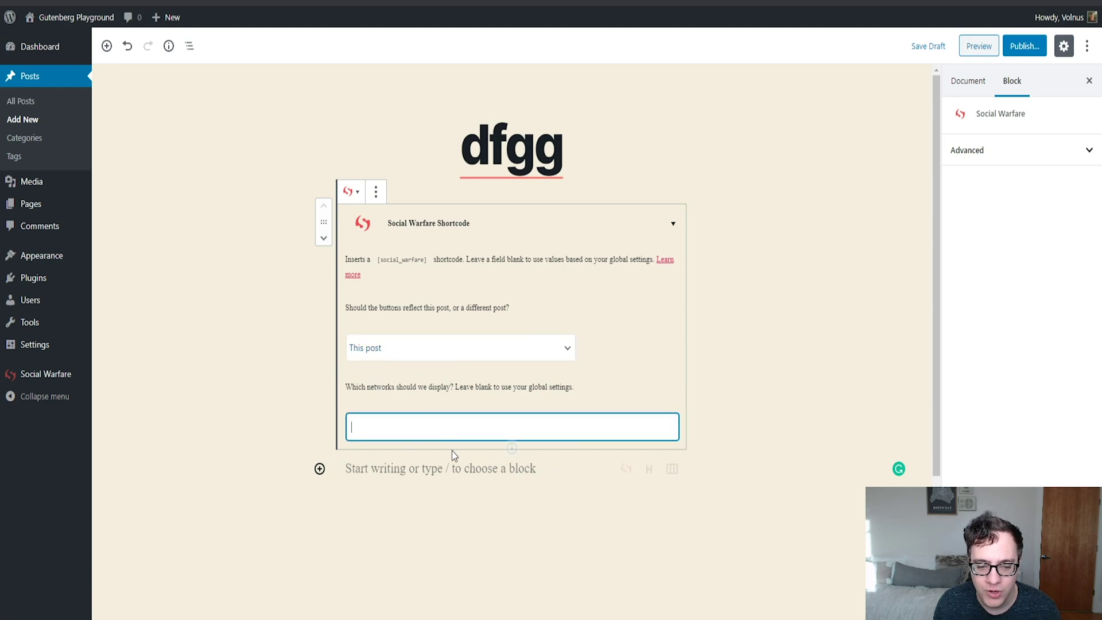
Insert a Click To Tweet block below the Social Warfare block.
{"action": "left_click", "coordinate": [464, 490]}
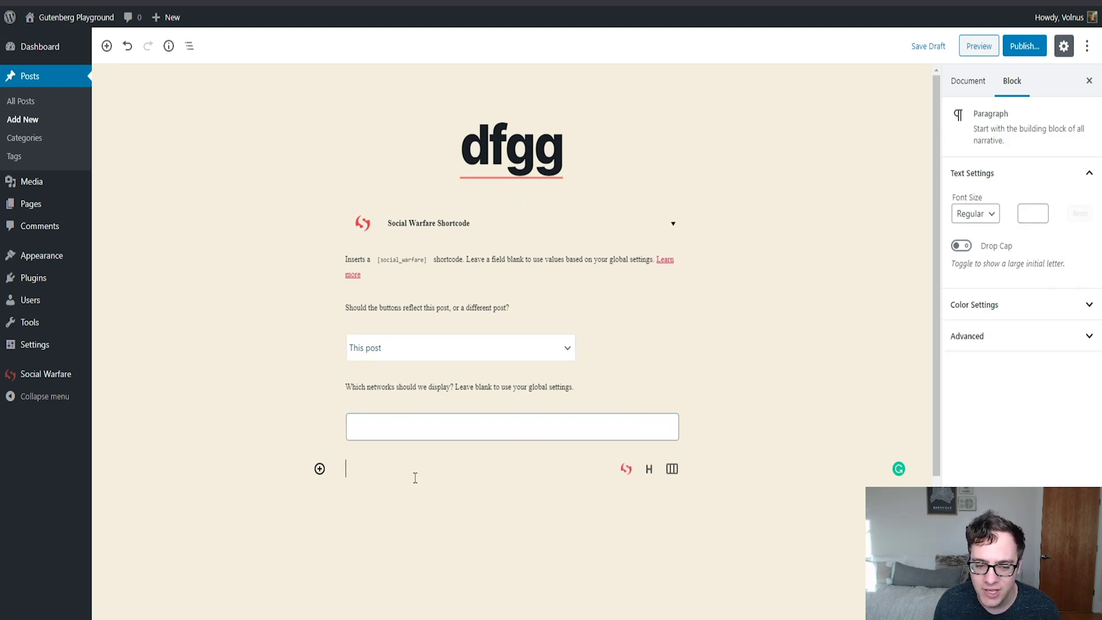
{"action": "left_click", "coordinate": [320, 469]}
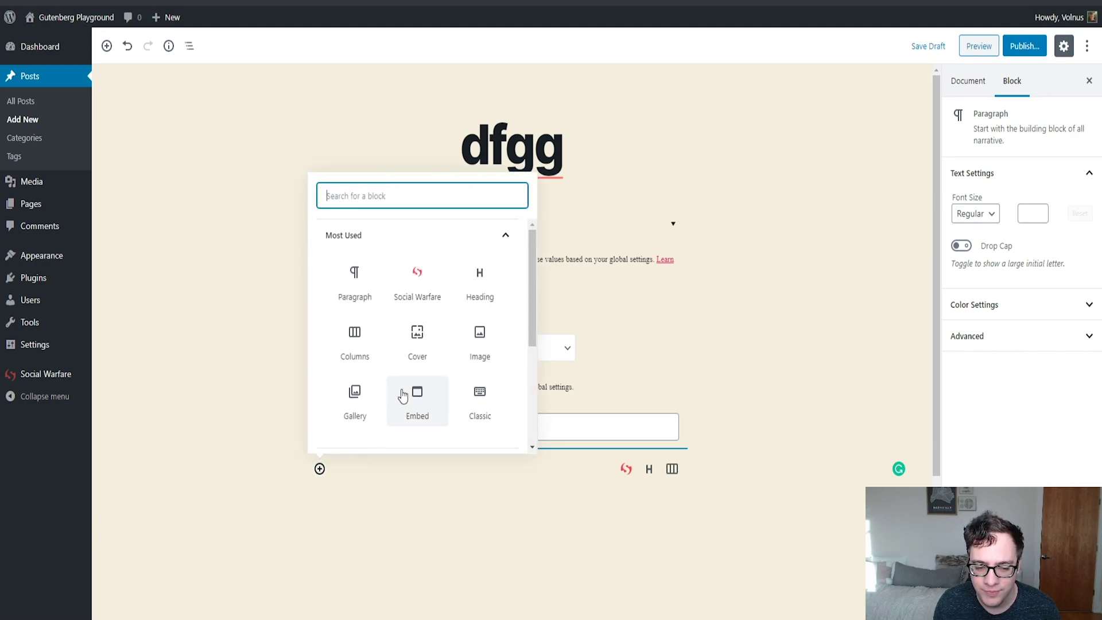
{"action": "scroll", "coordinate": [410, 373], "scroll_direction": "down", "scroll_amount": 6}
{"action": "left_click", "coordinate": [403, 440]}
{"action": "left_click", "coordinate": [417, 339]}
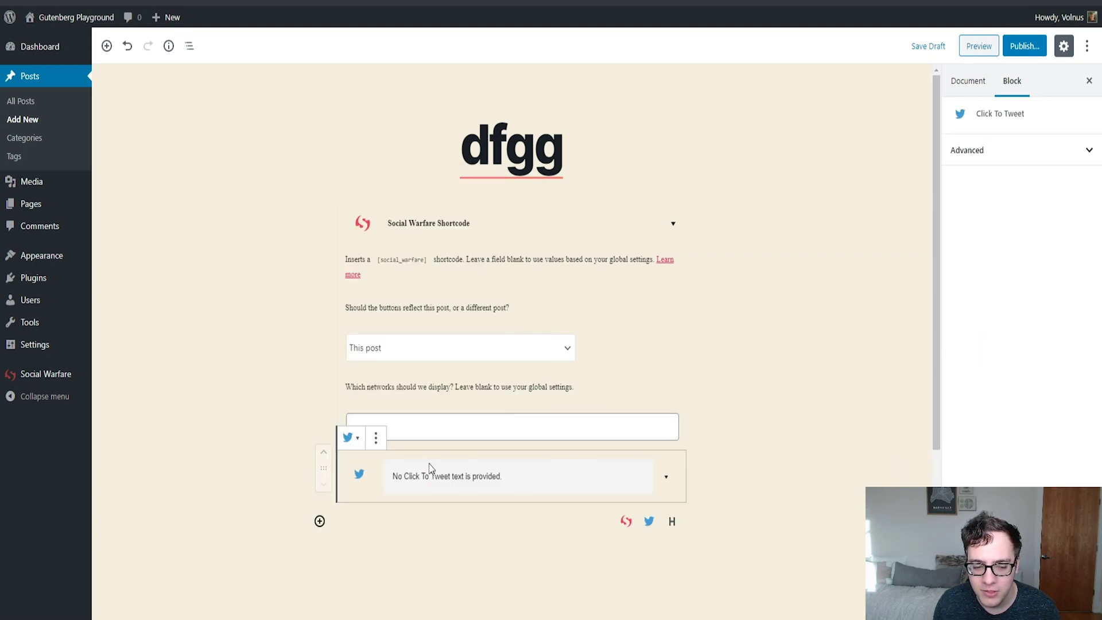
Expand the Click To Tweet block's options and enter "Hello world" as the tweet for Twitter.
{"action": "scroll", "coordinate": [522, 356], "scroll_direction": "down", "scroll_amount": 2}
{"action": "left_click", "coordinate": [520, 353]}
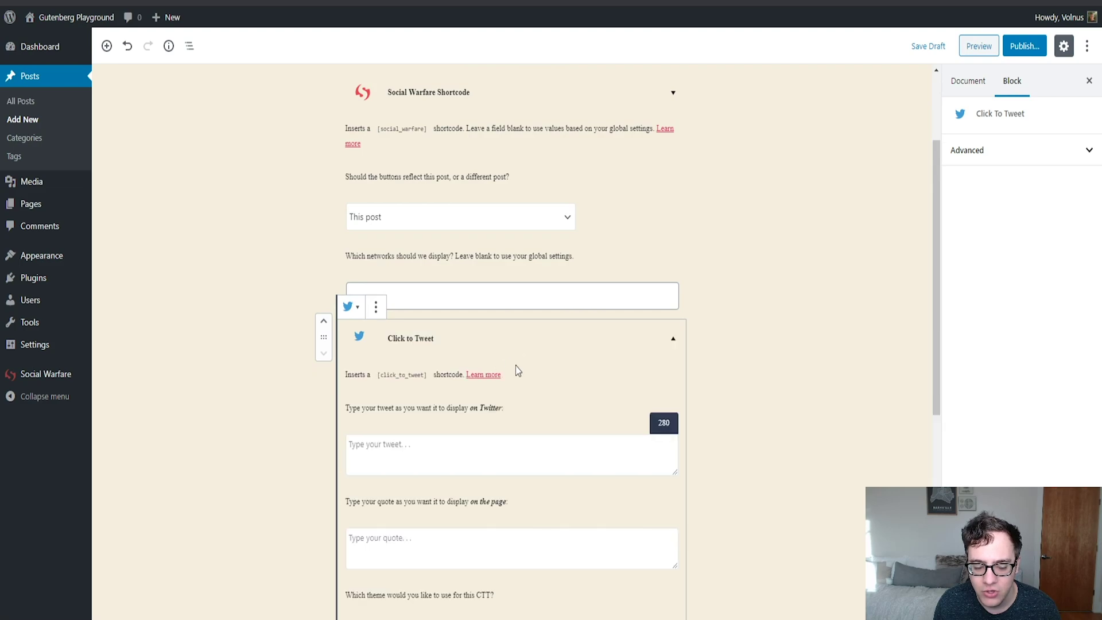
{"action": "scroll", "coordinate": [513, 372], "scroll_direction": "down", "scroll_amount": 3}
{"action": "left_click", "coordinate": [436, 332]}
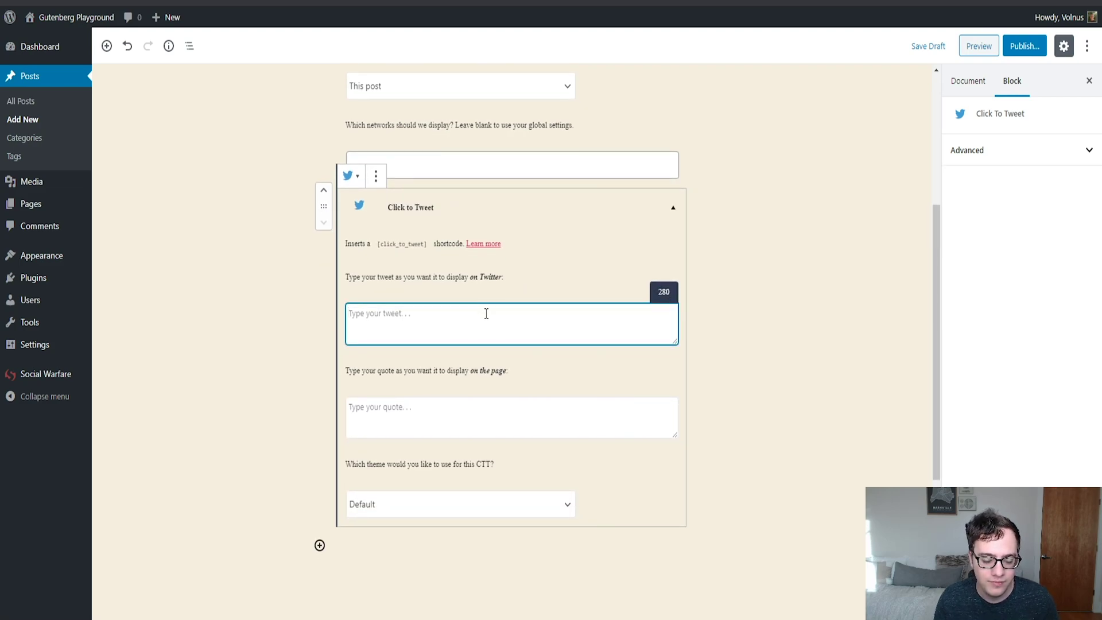
{"action": "type", "text": "Hell"}
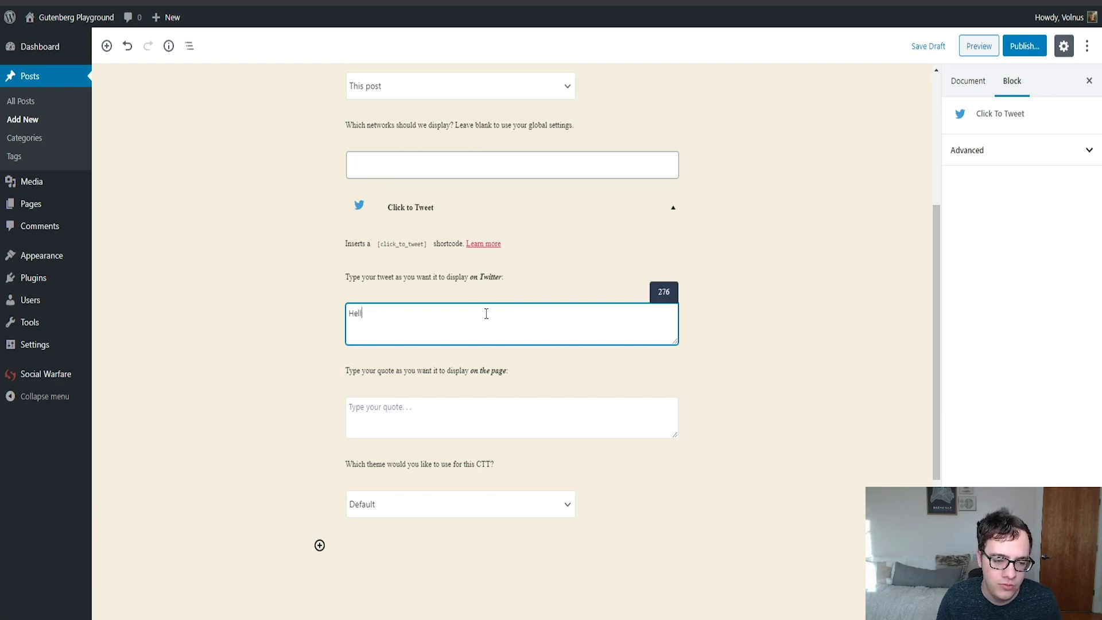
{"action": "type", "text": "o world"}
Copy the tweet text "Hello world" into the on-page quote field and keep the Default theme.
{"action": "key", "text": "ctrl+a"}
{"action": "key", "text": "ctrl+c"}
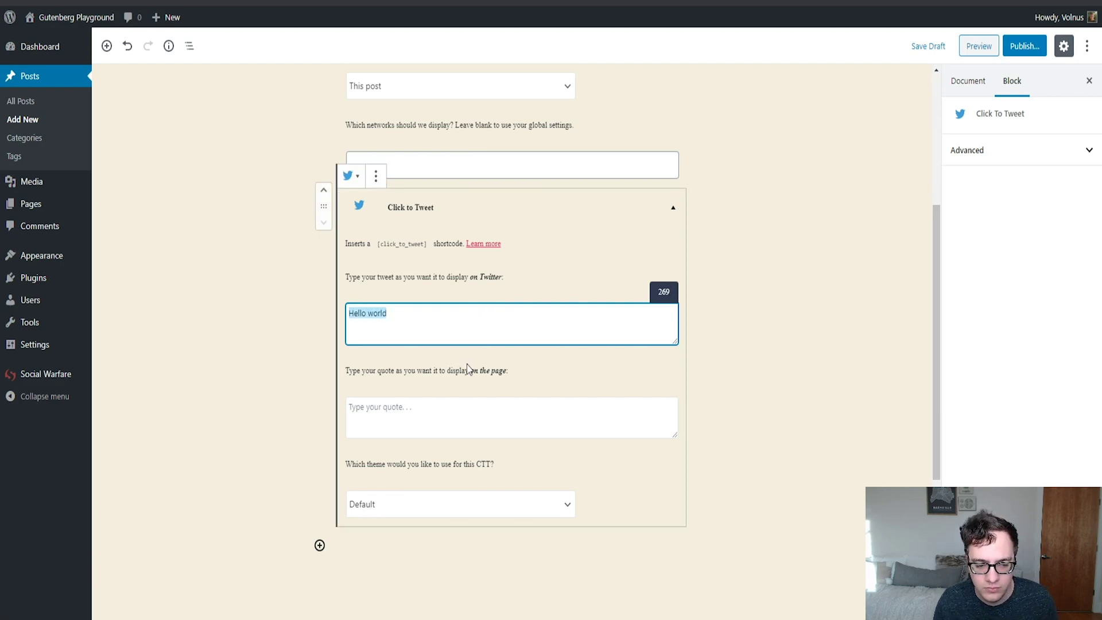
{"action": "left_click", "coordinate": [455, 417]}
{"action": "key", "text": "ctrl+v"}
{"action": "left_click", "coordinate": [471, 517]}
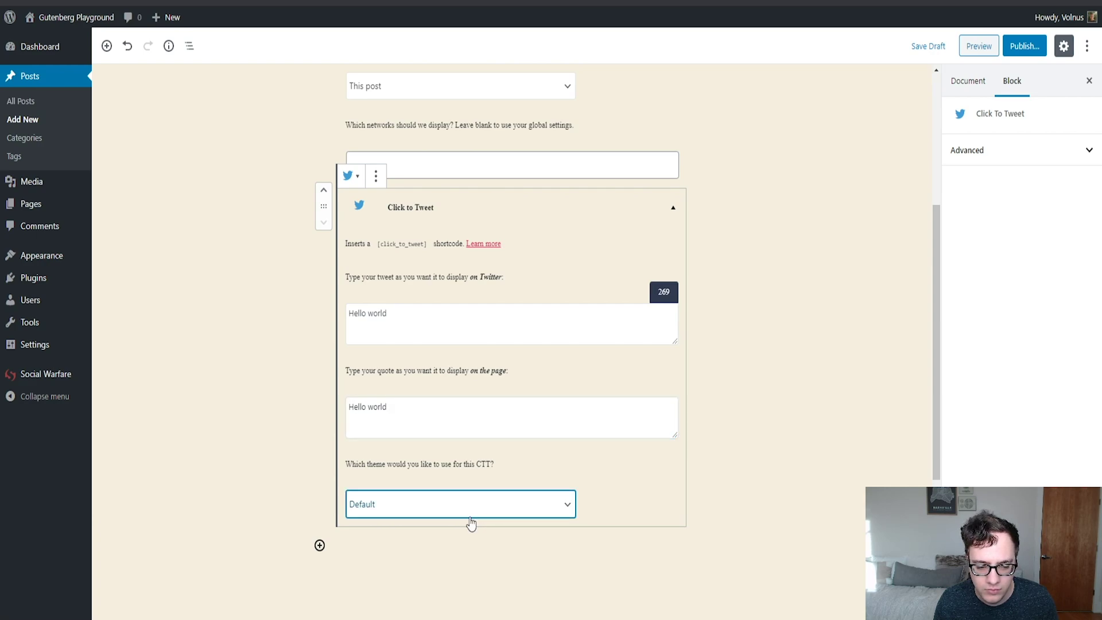
{"action": "left_click", "coordinate": [659, 539]}
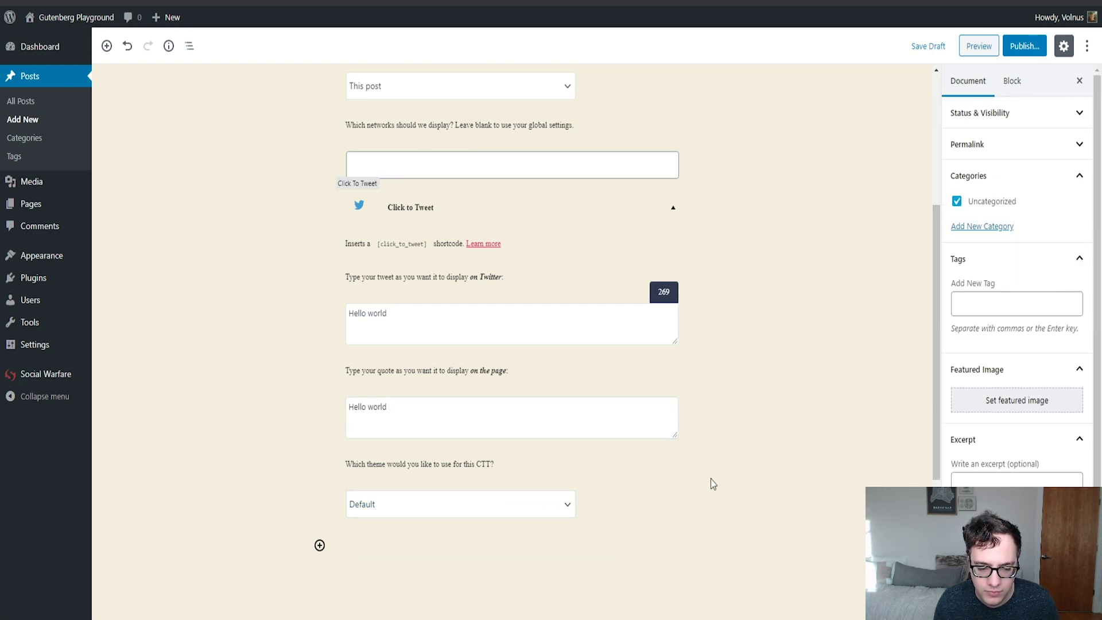
Save the draft with the filled-in Click To Tweet block.
{"action": "scroll", "coordinate": [915, 106], "scroll_direction": "up", "scroll_amount": 3}
{"action": "left_click", "coordinate": [918, 47]}
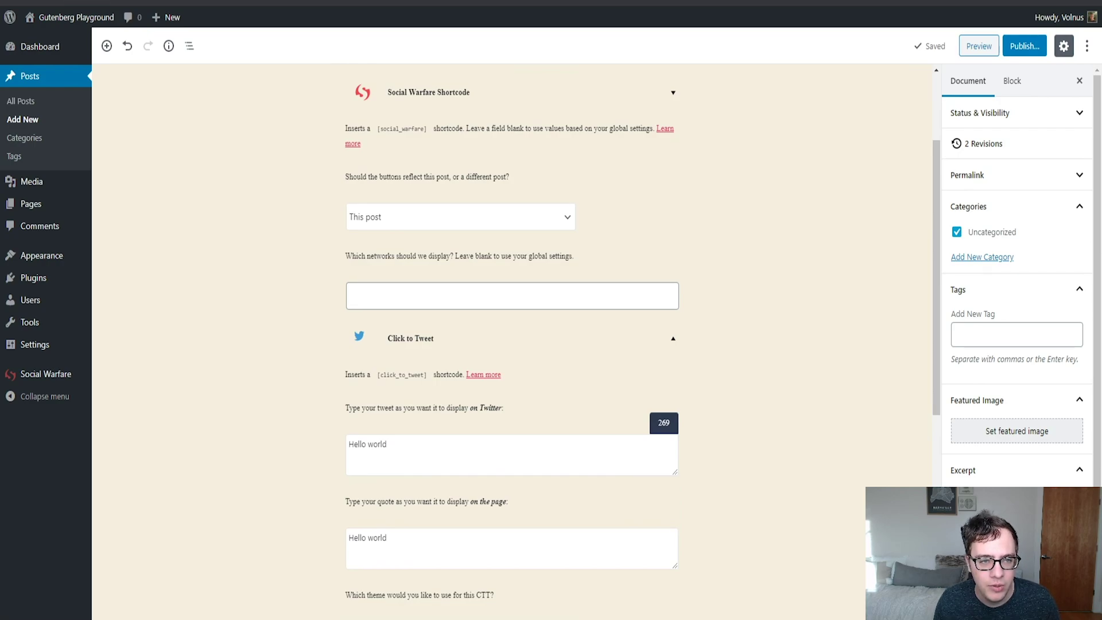
{"action": "scroll", "coordinate": [401, 139], "scroll_direction": "up", "scroll_amount": 1}
{"action": "scroll", "coordinate": [657, 312], "scroll_direction": "down", "scroll_amount": 5}
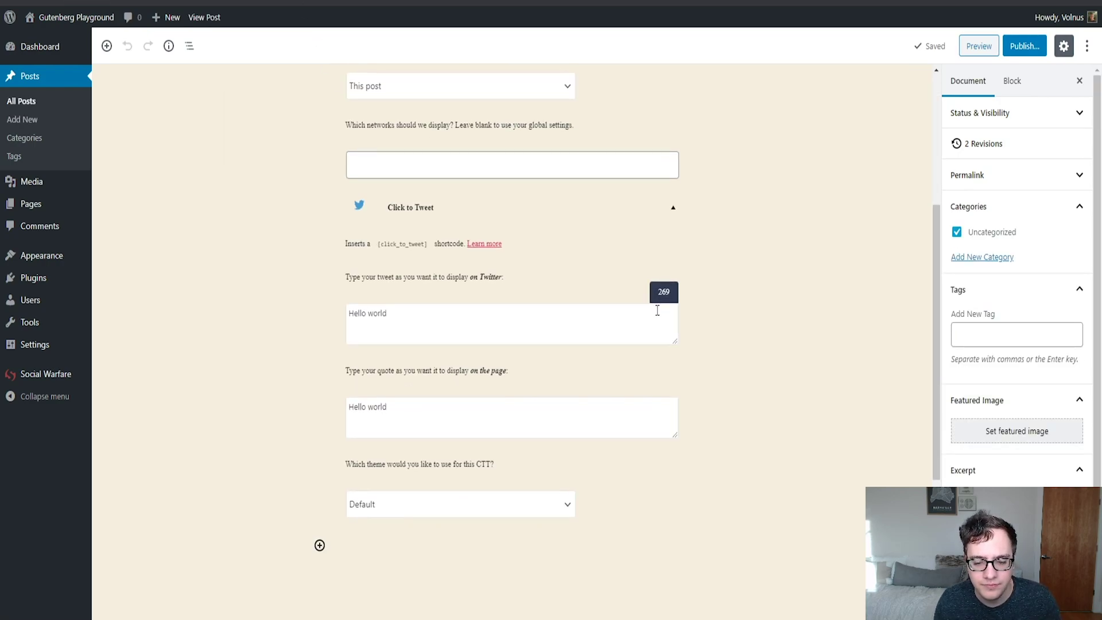
Collapse the Click To Tweet and Social Warfare blocks, reopening the tweet fields once, to examine their compact views in the editor.
{"action": "left_click", "coordinate": [668, 210]}
{"action": "scroll", "coordinate": [692, 286], "scroll_direction": "up", "scroll_amount": 3}
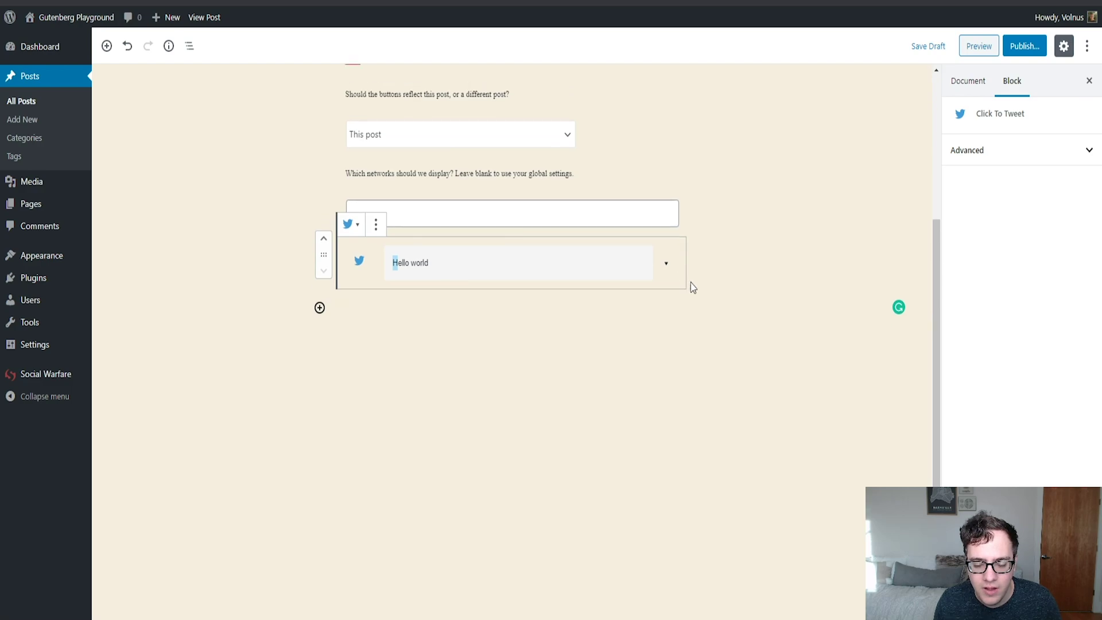
{"action": "left_click", "coordinate": [714, 311]}
{"action": "left_click", "coordinate": [672, 118]}
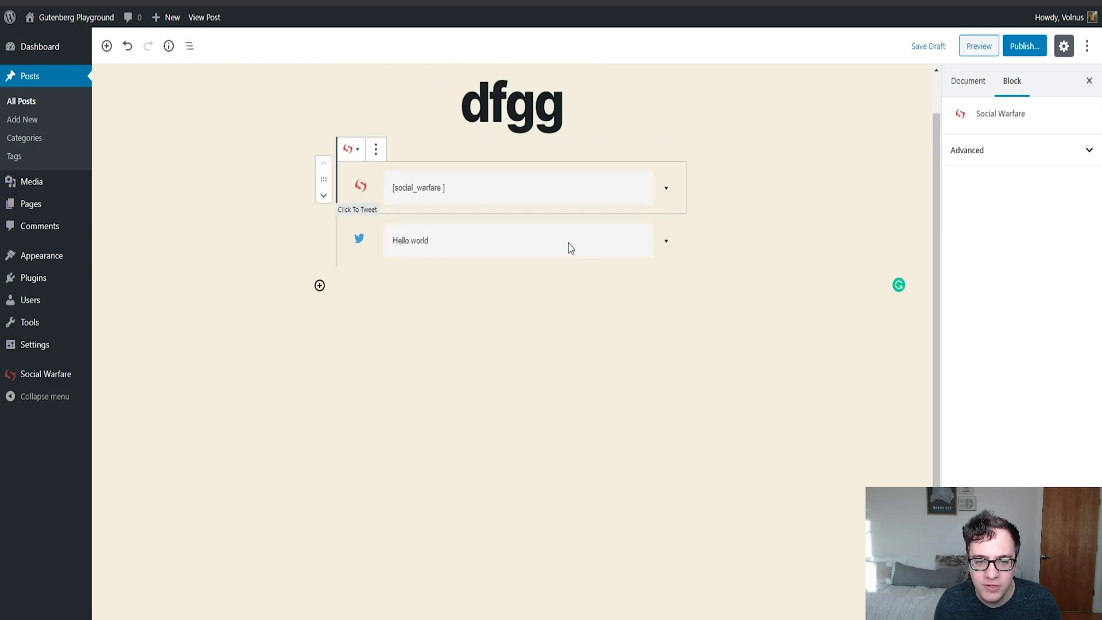
{"action": "left_click", "coordinate": [504, 245]}
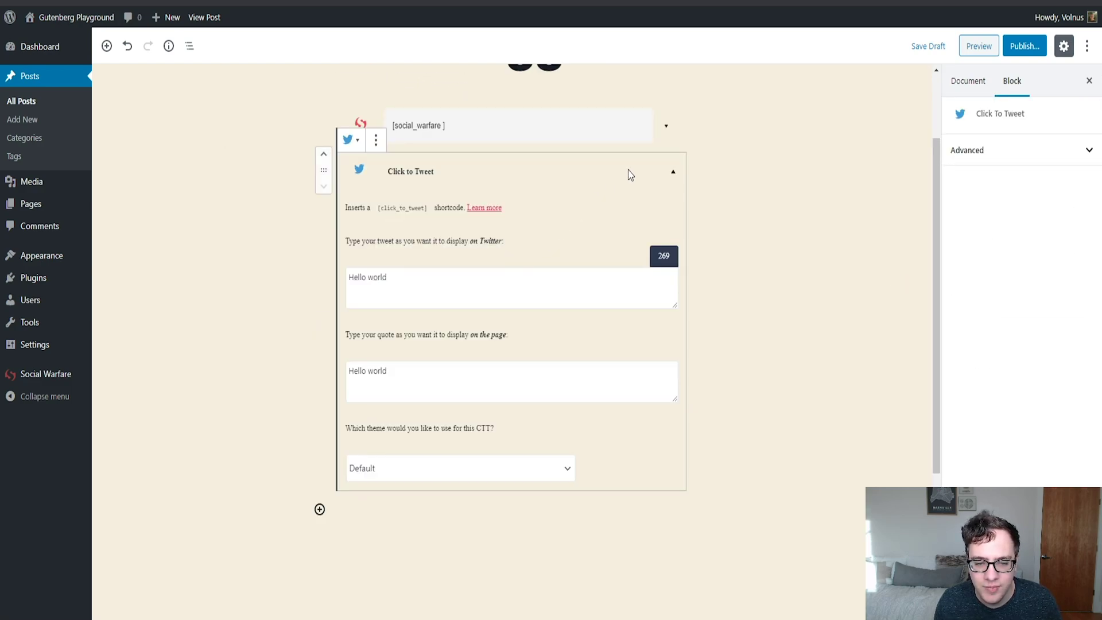
{"action": "left_click", "coordinate": [673, 173]}
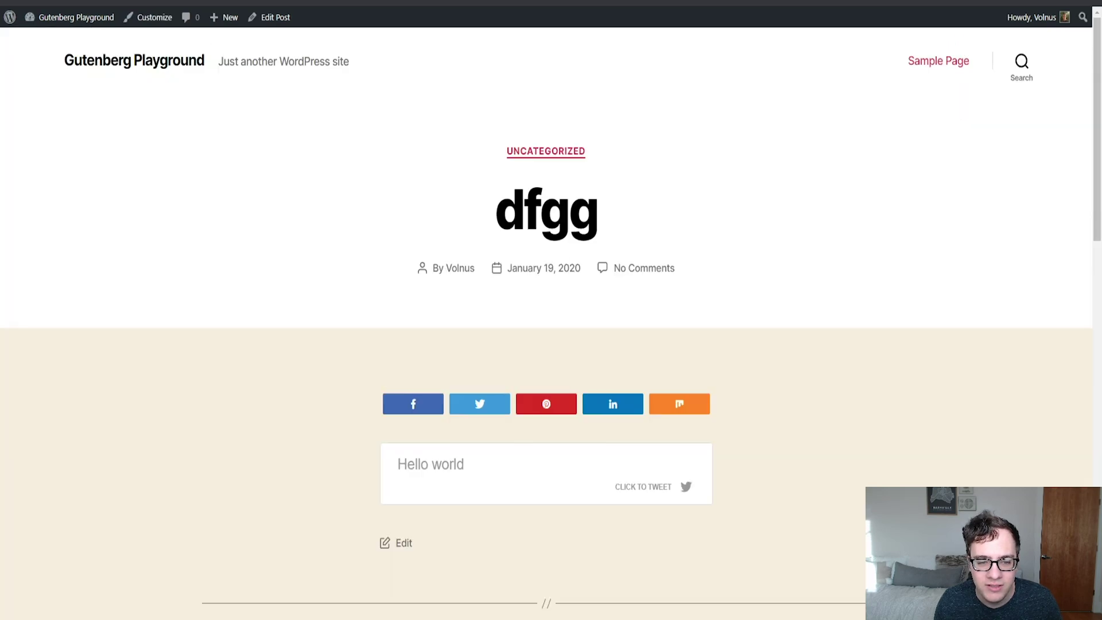
Compare the previewed Click To Tweet box with the block's expanded fields in the editor, and collapse the block again.
{"action": "scroll", "coordinate": [396, 216], "scroll_direction": "down", "scroll_amount": 3}
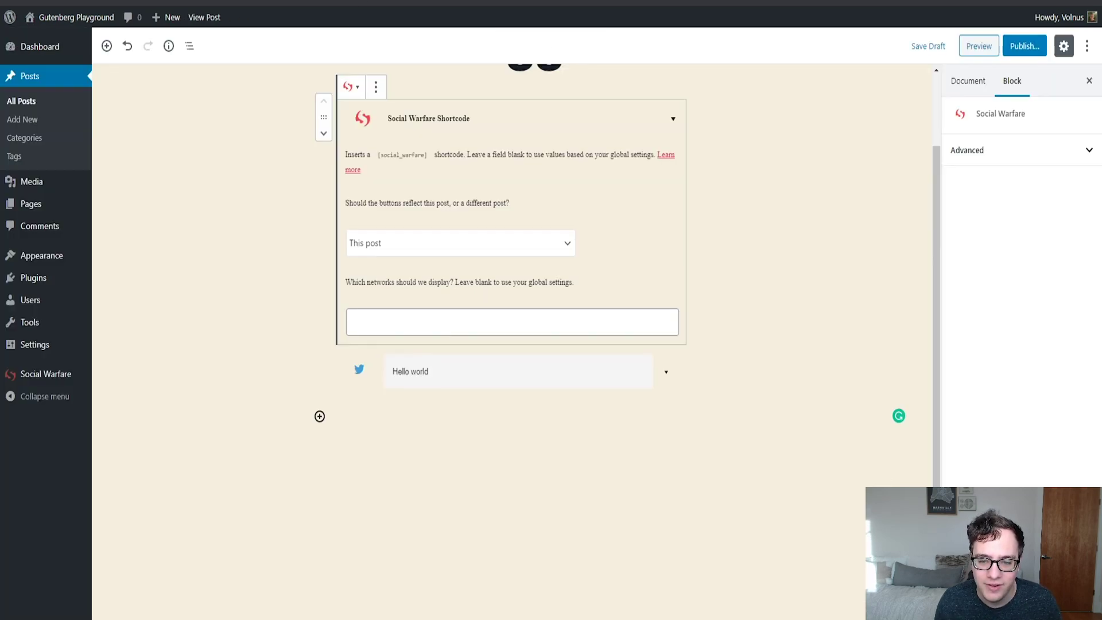
{"action": "left_click", "coordinate": [549, 376]}
{"action": "left_click", "coordinate": [664, 374]}
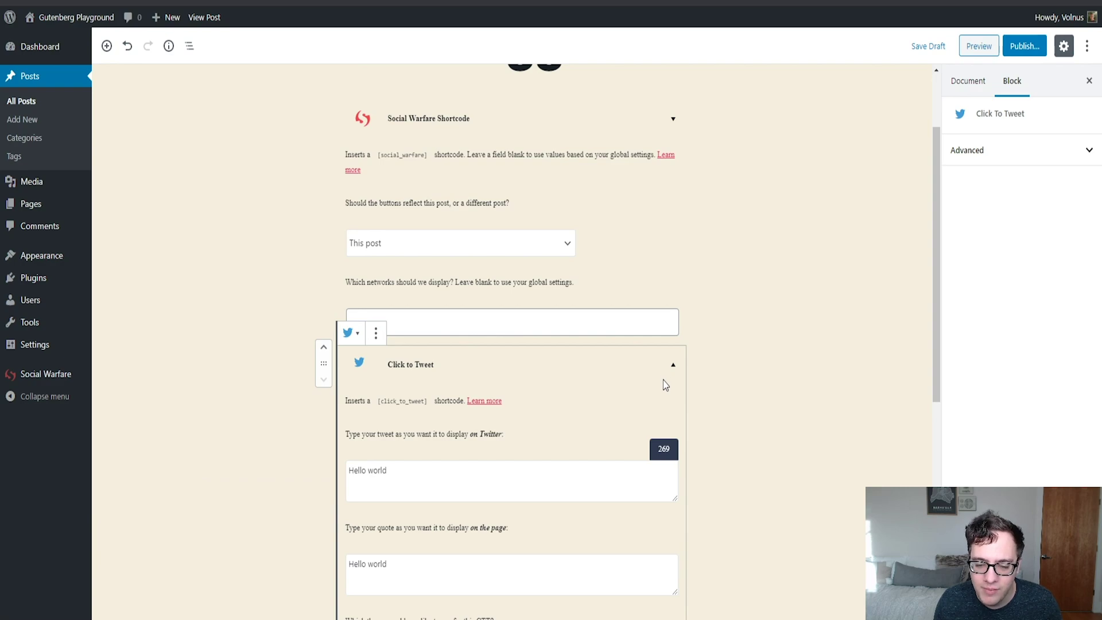
{"action": "left_click", "coordinate": [674, 371]}
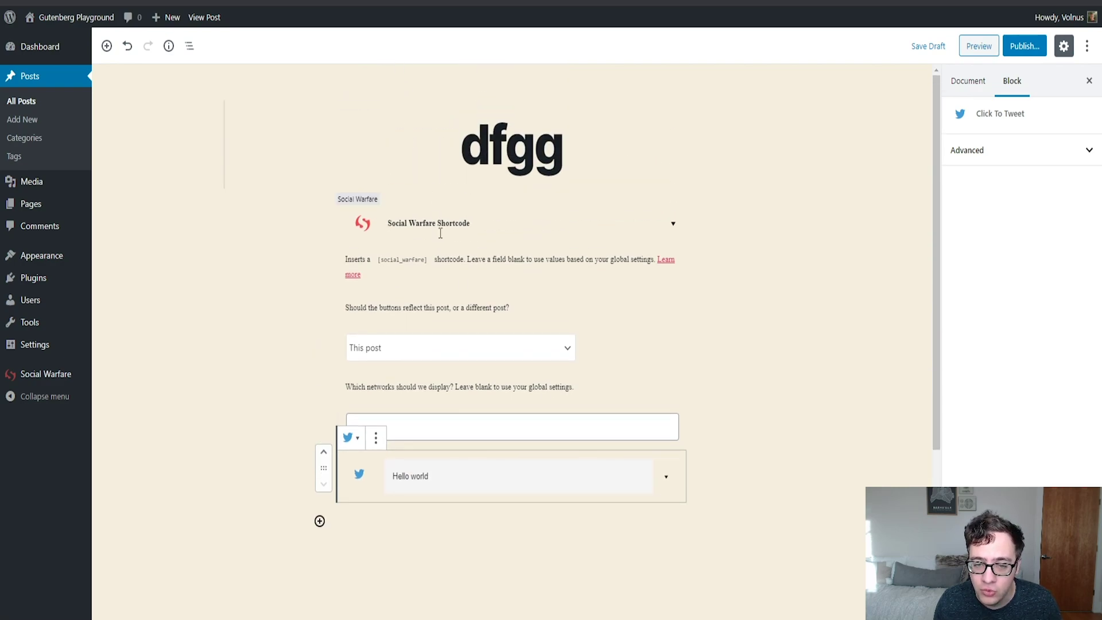